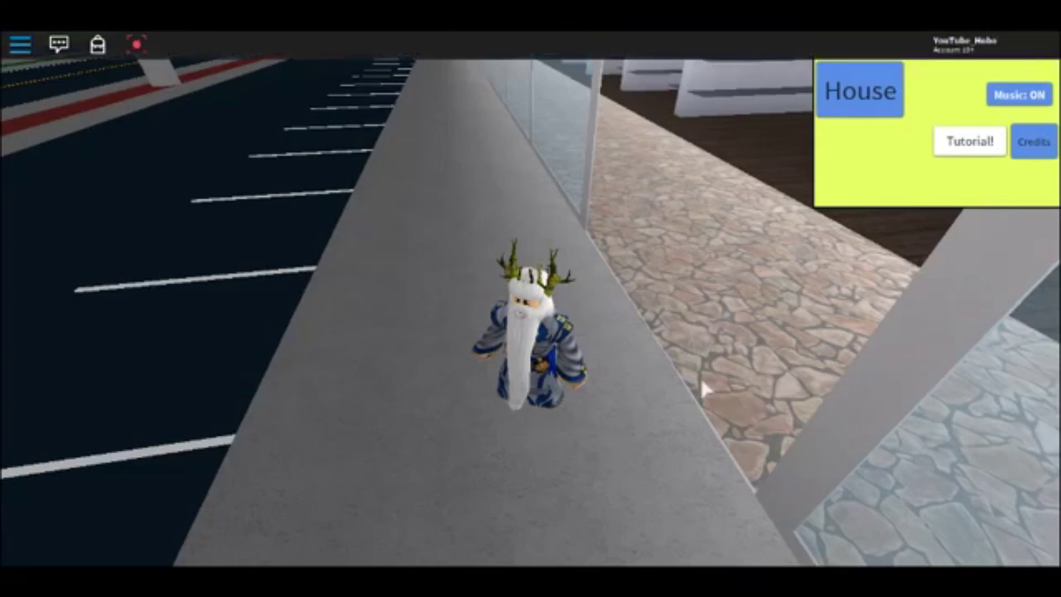
# Step: Dismiss the Escape menu and walk the avatar from the sidewalk across the stone path into the parking lot toward the road
pyautogui.press('Escape')
pyautogui.press('Escape')
pyautogui.press('w')
pyautogui.press('d')
pyautogui.press('s')
pyautogui.press('a')
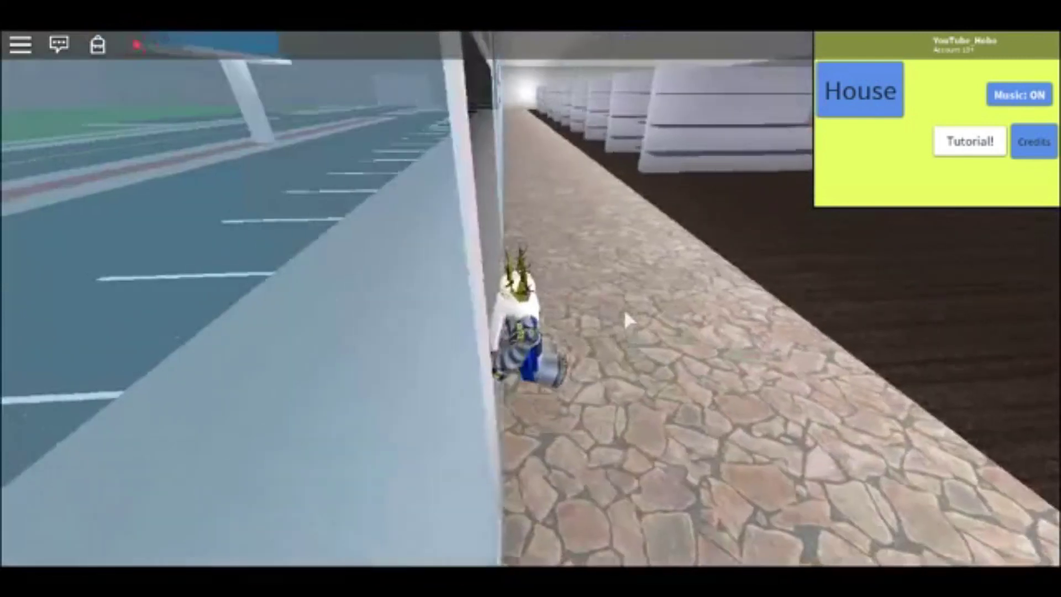
pyautogui.press('w')
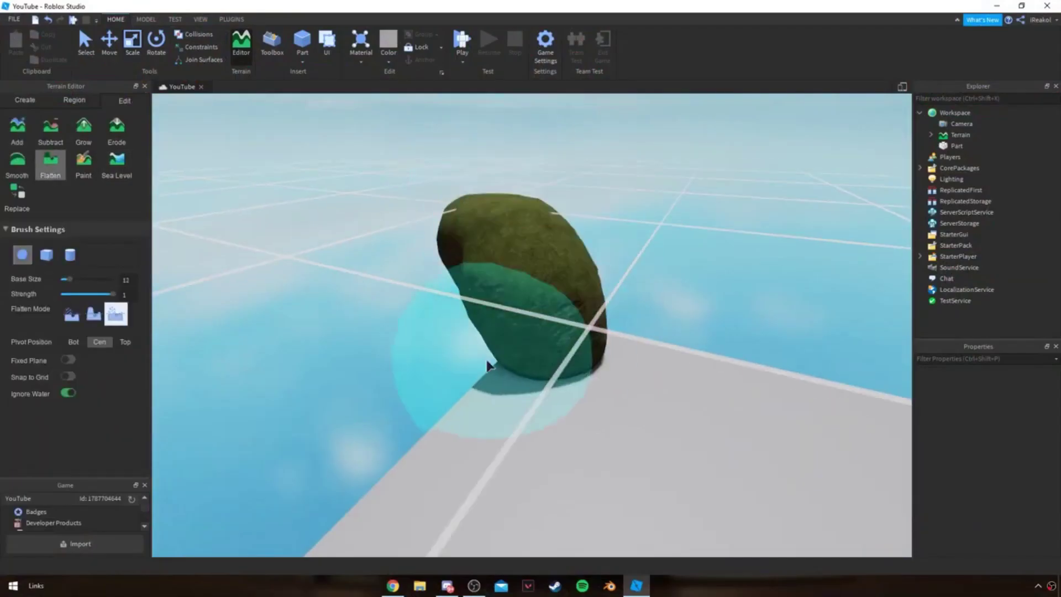
# Step: Fly around the walled, rock-lined valley and waterfall, then search the Toolbox for waterfall models
pyautogui.moveTo(488, 365); pyautogui.dragTo(522, 369, button='right')
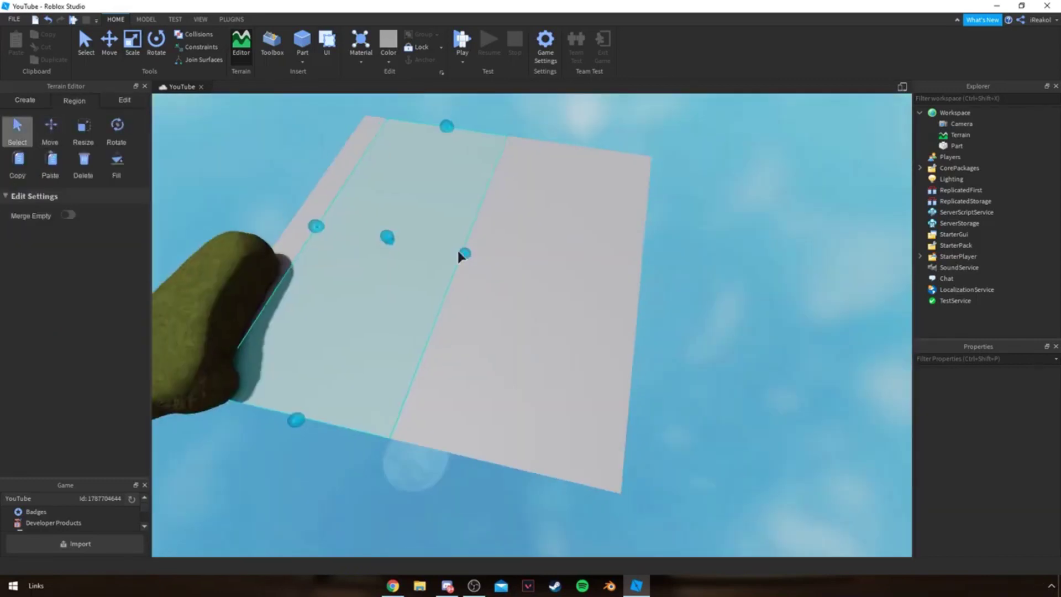
pyautogui.moveTo(464, 251); pyautogui.dragTo(315, 230, button='right')
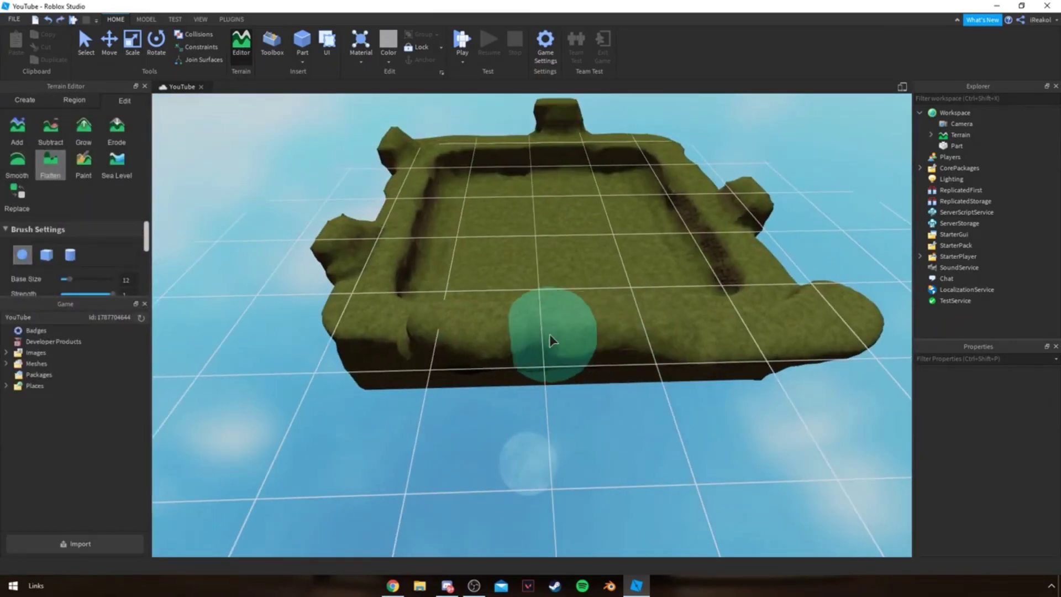
pyautogui.moveTo(636, 354)
pyautogui.mouseDown(button='right')
pyautogui.moveTo(655, 331)
pyautogui.moveTo(476, 239)
pyautogui.moveTo(694, 255)
pyautogui.moveTo(542, 242)
pyautogui.moveTo(618, 302)
pyautogui.moveTo(734, 304)
pyautogui.mouseUp(button='right')
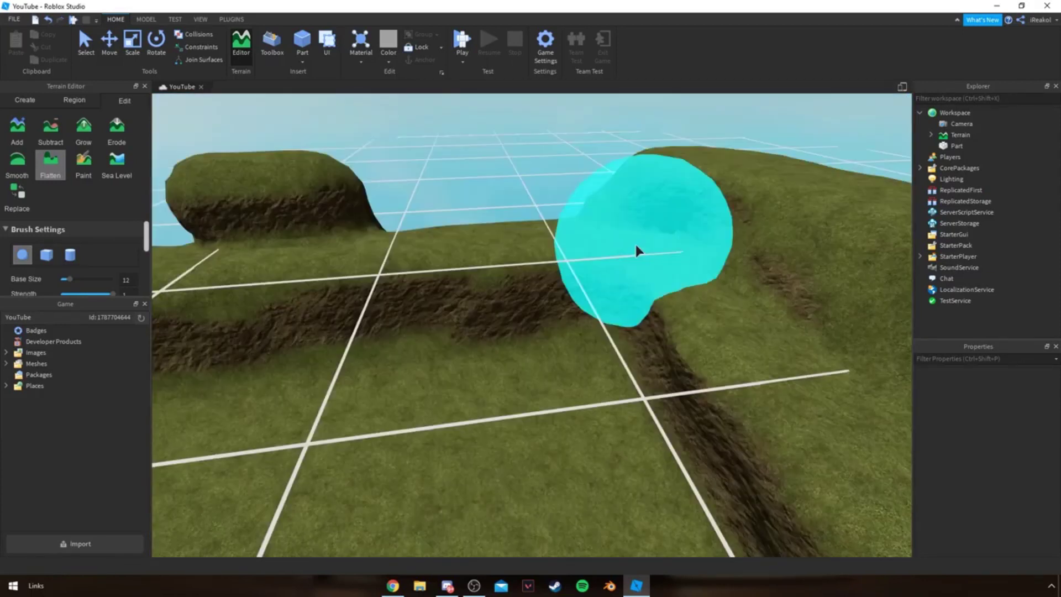
pyautogui.moveTo(637, 248); pyautogui.dragTo(668, 354, button='right')
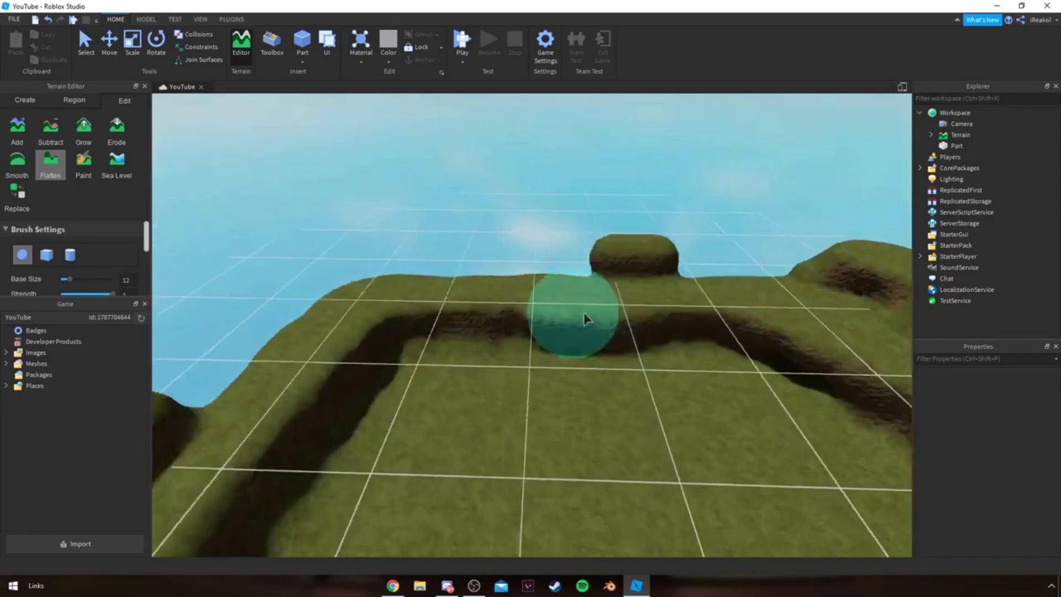
pyautogui.moveTo(567, 340)
pyautogui.mouseDown(button='right')
pyautogui.moveTo(611, 310)
pyautogui.moveTo(627, 355)
pyautogui.moveTo(580, 321)
pyautogui.moveTo(568, 343)
pyautogui.mouseUp(button='right')
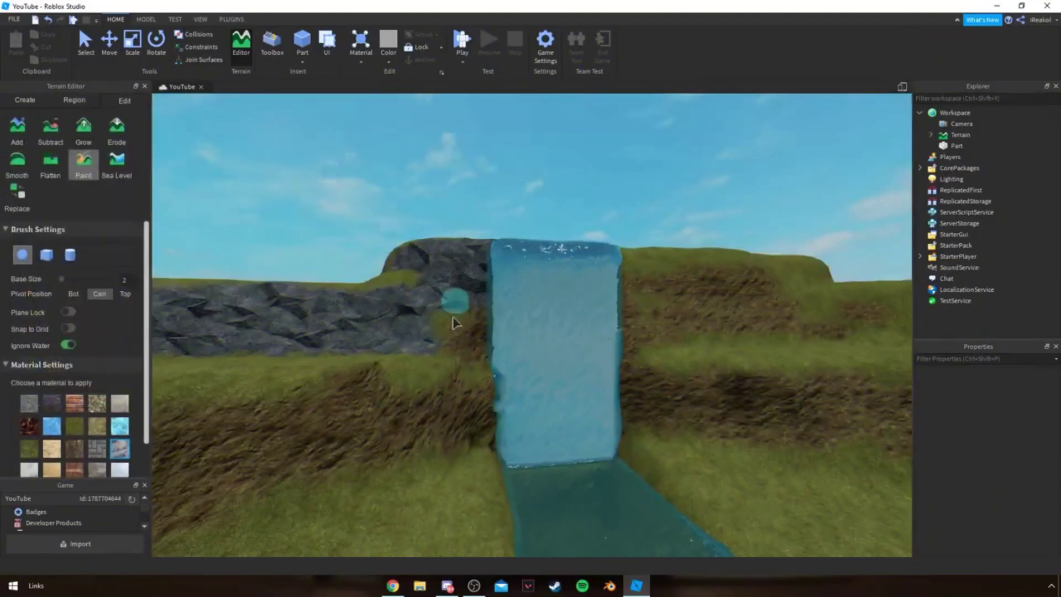
pyautogui.moveTo(451, 301); pyautogui.dragTo(587, 356, button='right')
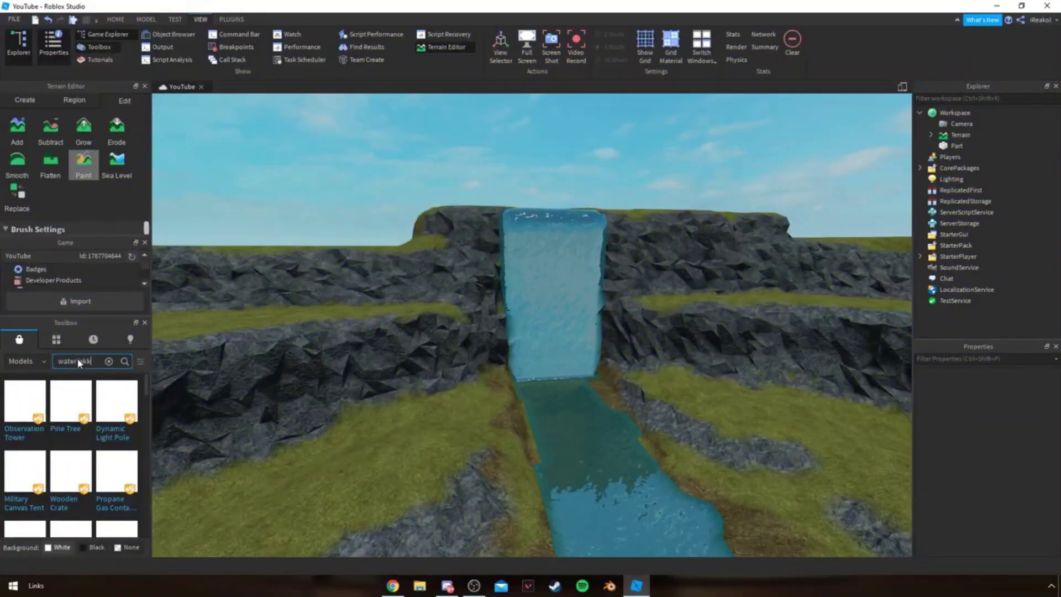
pyautogui.press('Return')
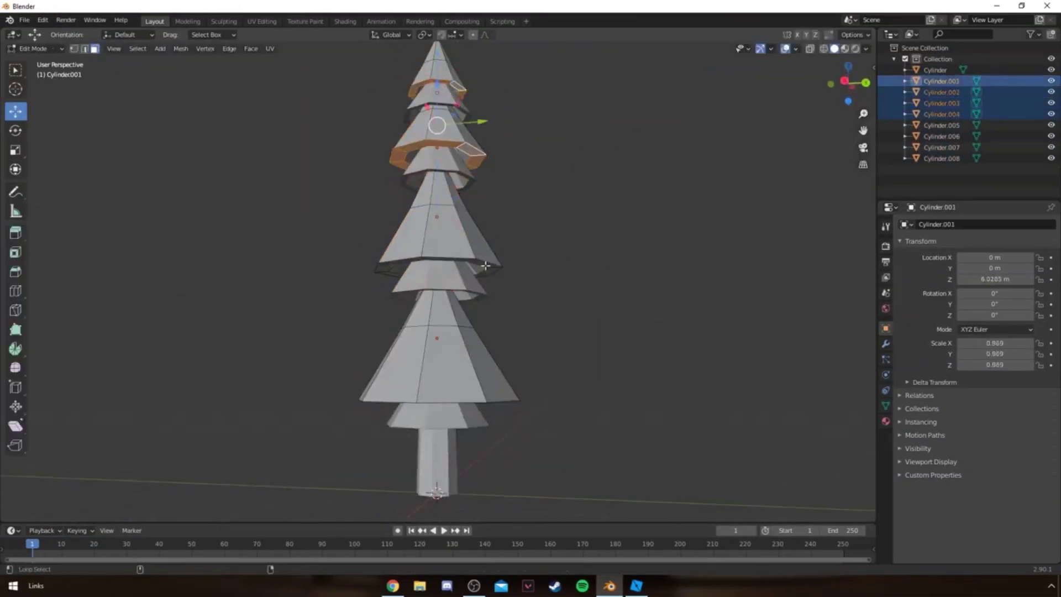
# Step: Edit the other tree's mesh, then return it to Object Mode
pyautogui.press('s')
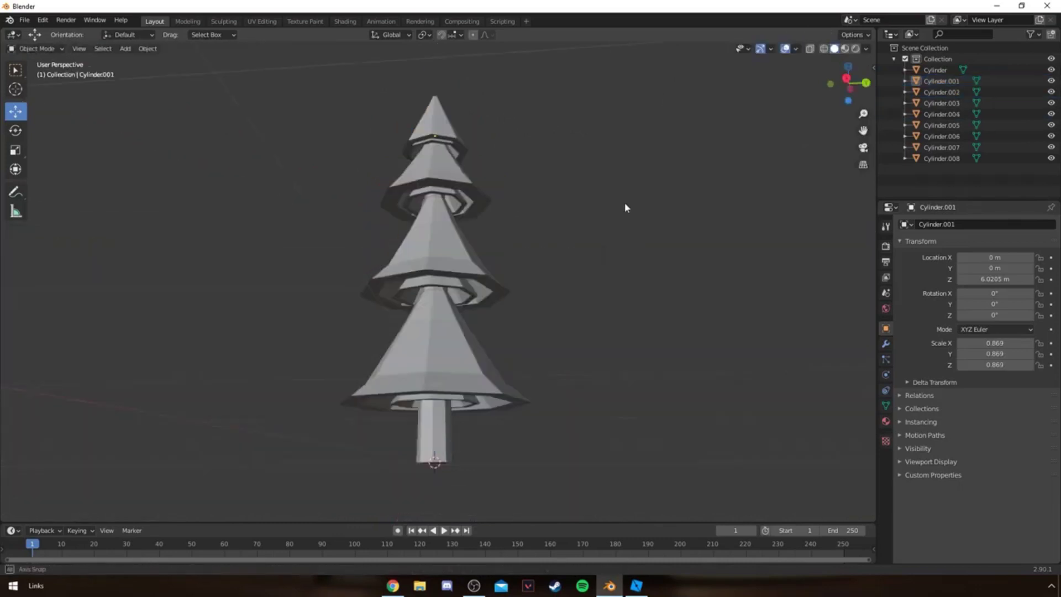
pyautogui.scroll(3, 651, 219)
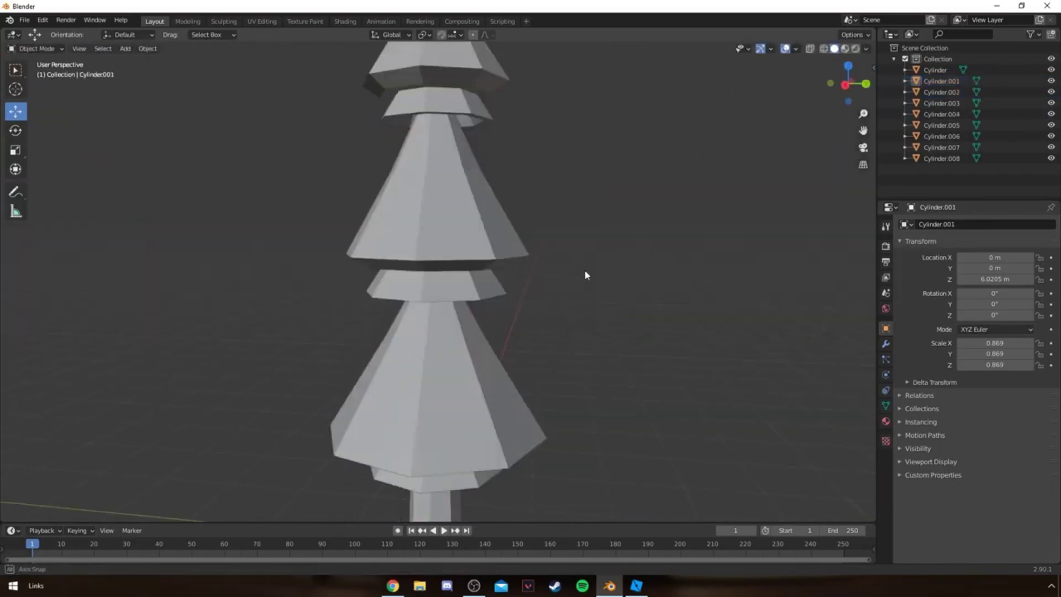
pyautogui.click(453, 34)
pyautogui.click(449, 172)
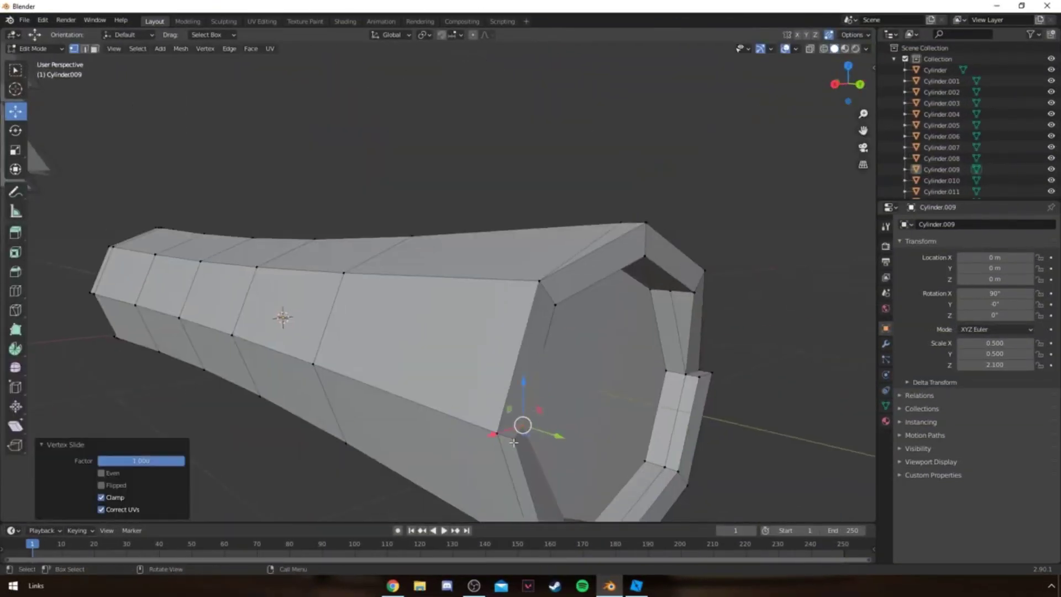
# Step: Edge-slide the tube's edges, make a spiral knife cut, and pull the top vertices up with proportional editing
pyautogui.press('g')
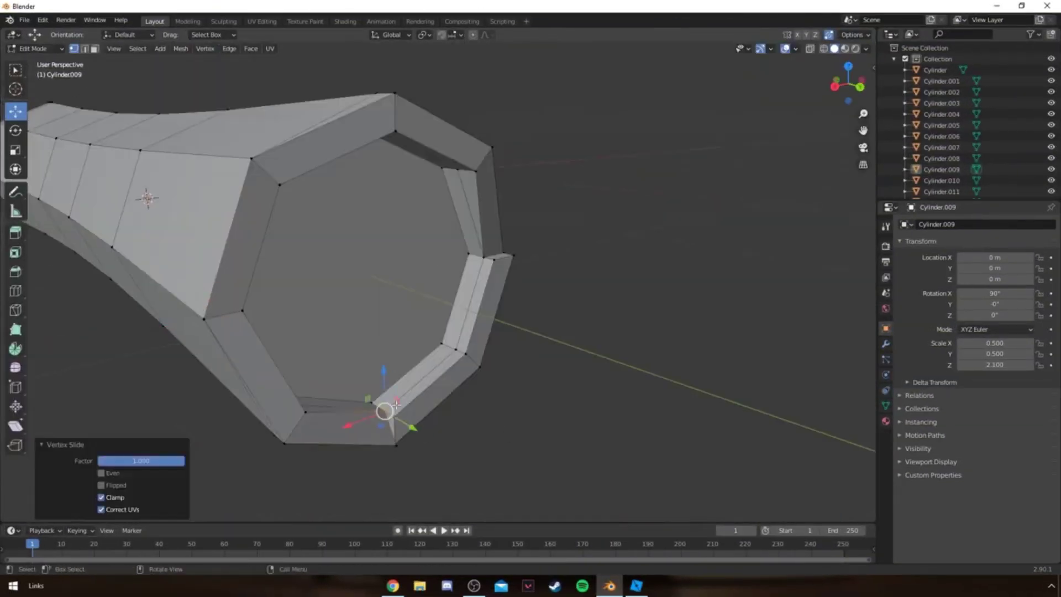
pyautogui.press('g')
pyautogui.click(520, 449)
pyautogui.moveTo(521, 449); pyautogui.dragTo(491, 164, button='middle')
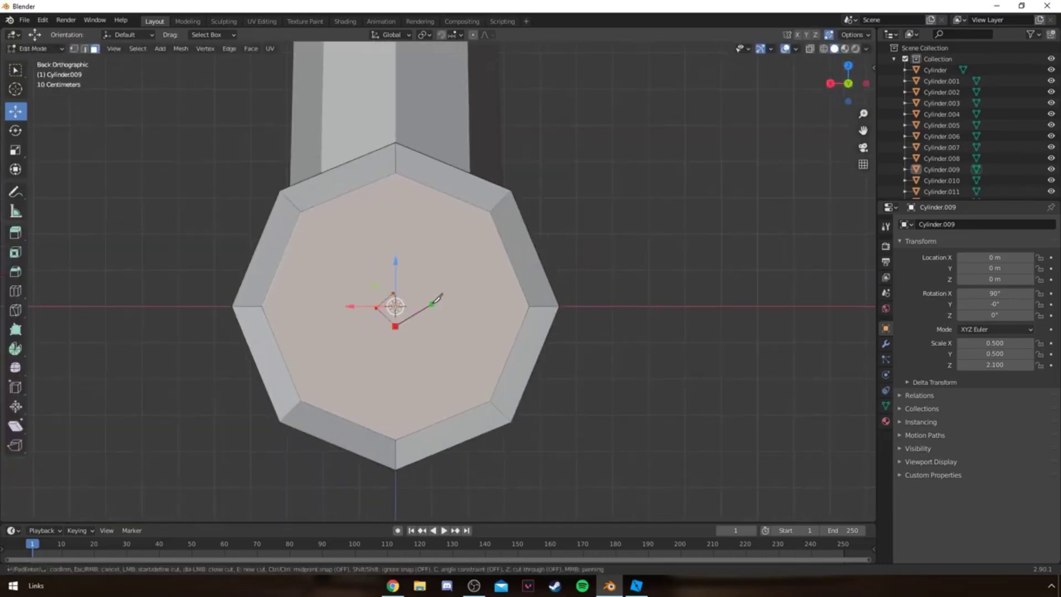
pyautogui.press('Return')
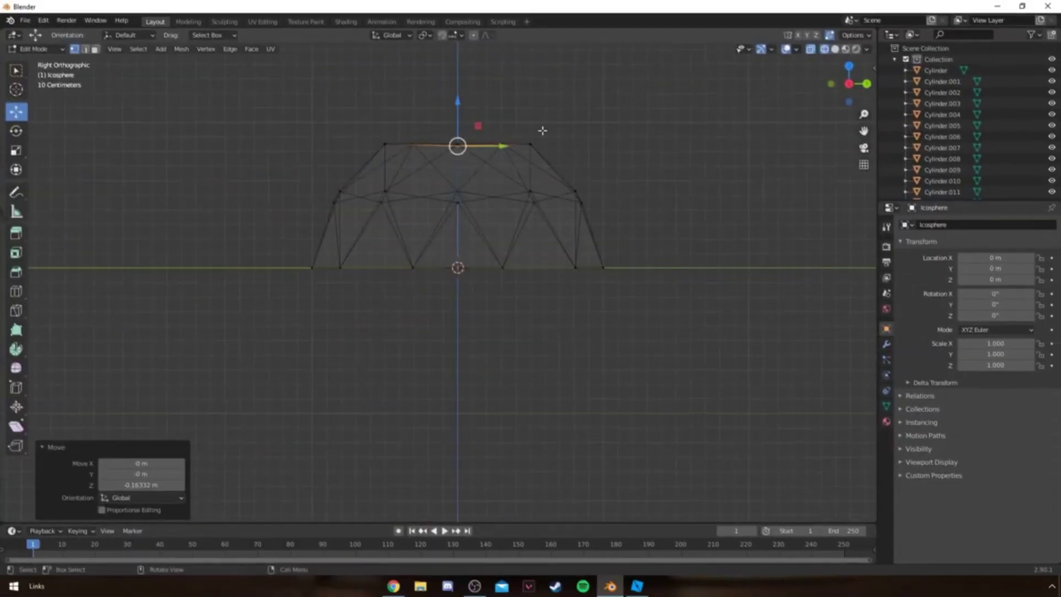
pyautogui.press('o')
pyautogui.press('g')
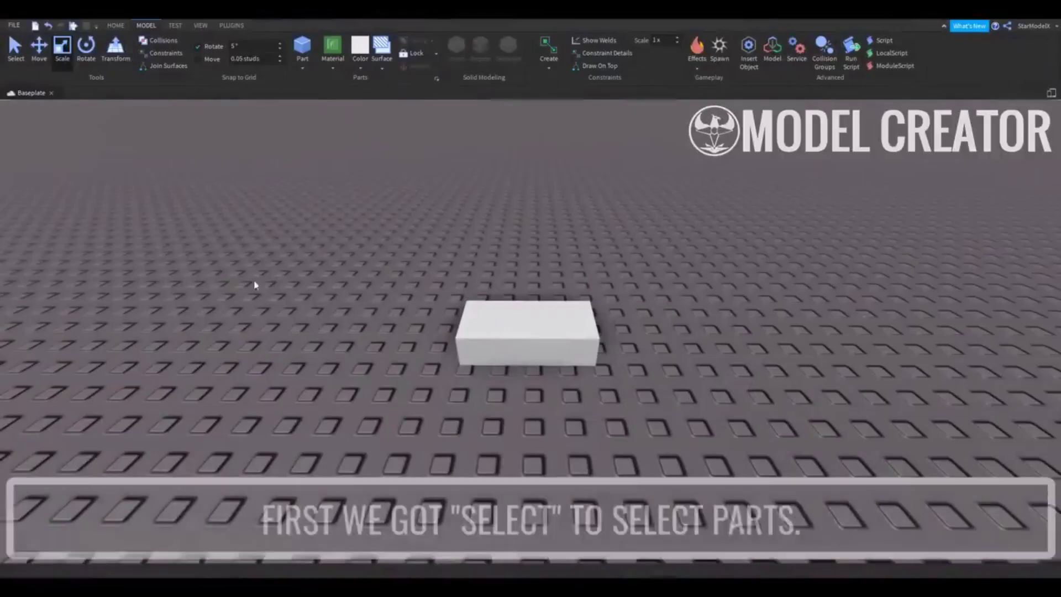
# Step: Duplicate the block part and slide the copy to the right of the original
pyautogui.click(544, 338)
pyautogui.hotkey('ctrl', 'd')
pyautogui.moveTo(542, 339); pyautogui.dragTo(745, 382)
pyautogui.click(559, 337)
pyautogui.click(773, 365)
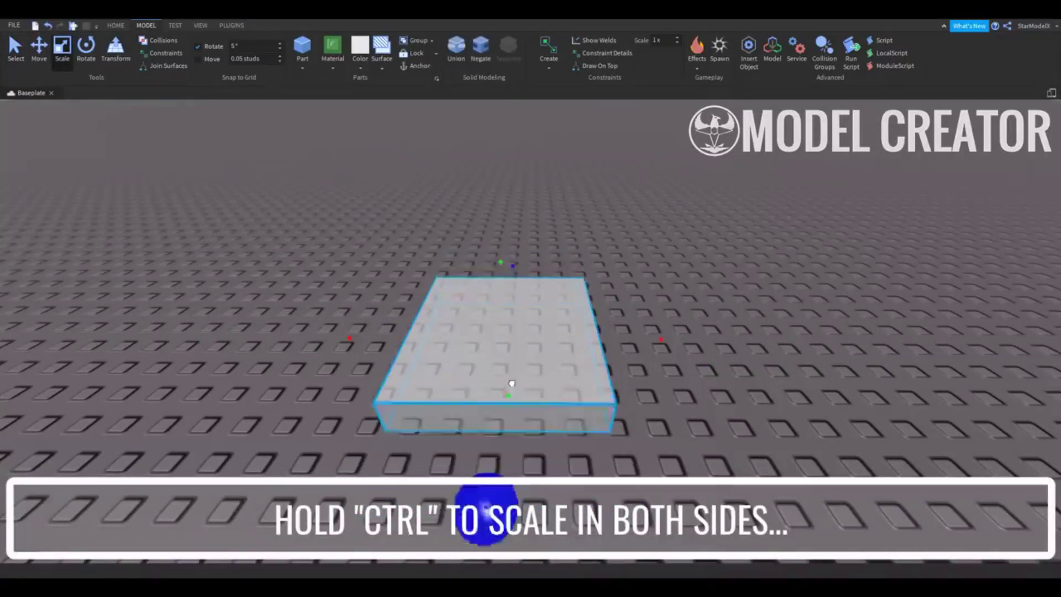
# Step: Scale the part symmetrically on both sides, then uniformly into a large block
pyautogui.hotkey('ctrl', '3')
pyautogui.keyDown('ctrl'); pyautogui.moveTo(686, 329); pyautogui.dragTo(627, 363); pyautogui.keyUp('ctrl')
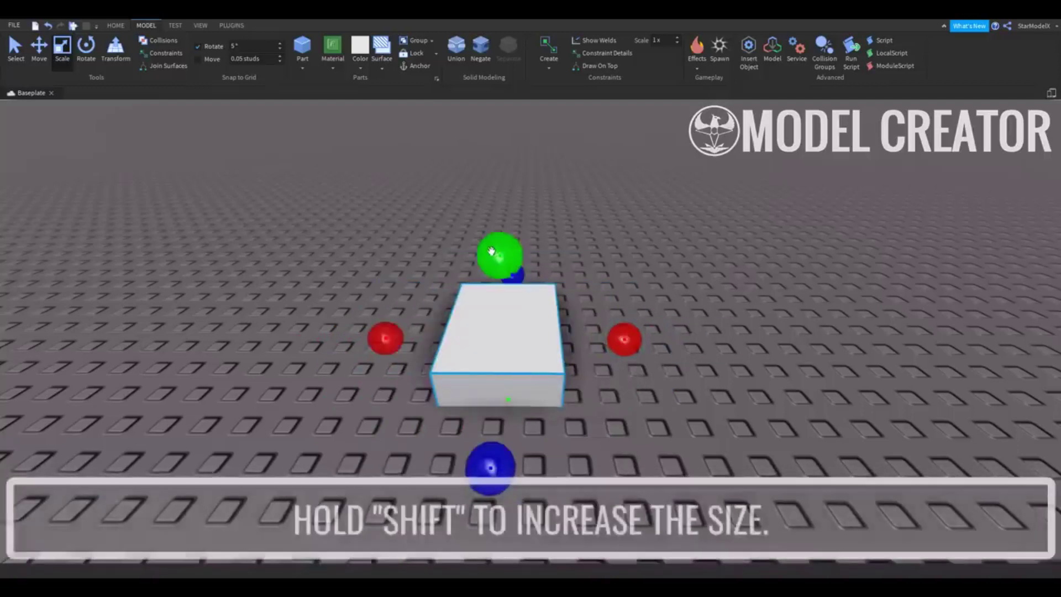
pyautogui.keyDown('shift'); pyautogui.moveTo(497, 254); pyautogui.dragTo(472, 222); pyautogui.keyUp('shift')
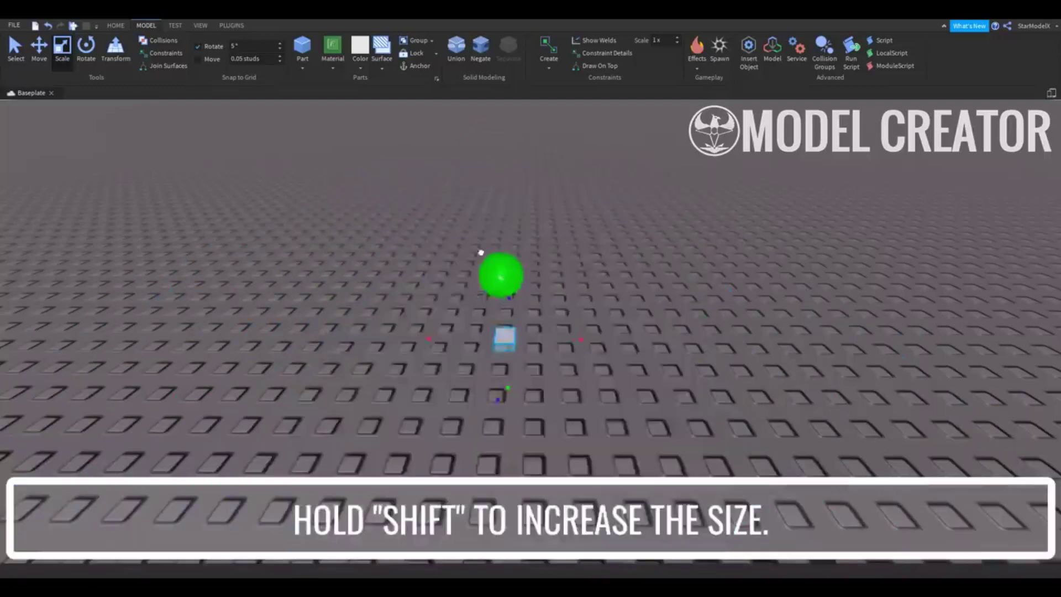
pyautogui.keyDown('shift'); pyautogui.moveTo(481, 251); pyautogui.dragTo(629, 338); pyautogui.keyUp('shift')
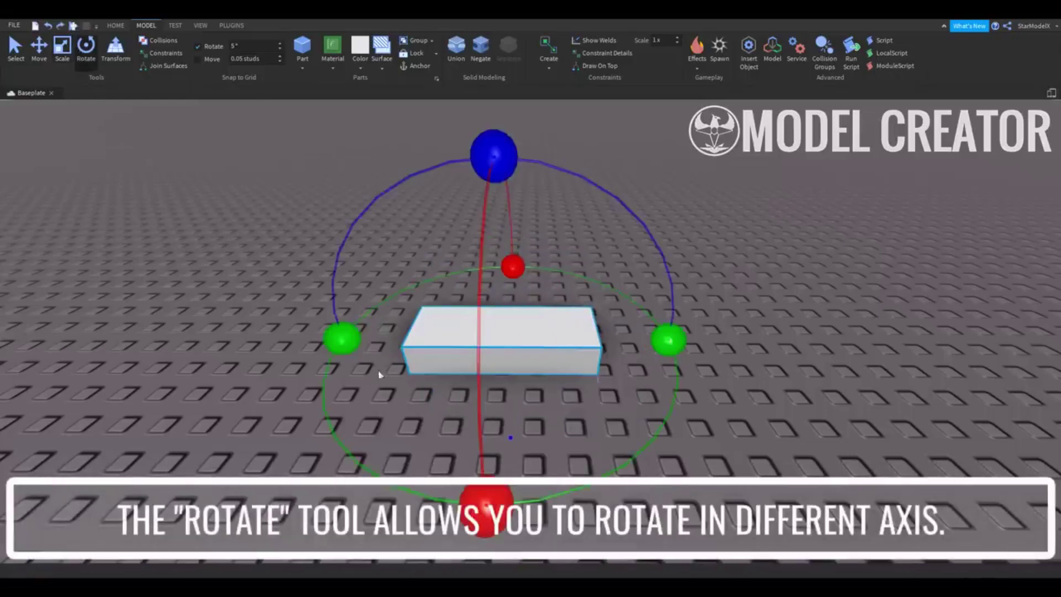
# Step: Rotate and reposition the part, using 15° rotation and 1-stud move snapping, then list the Part shapes
pyautogui.moveTo(338, 340); pyautogui.dragTo(641, 372)
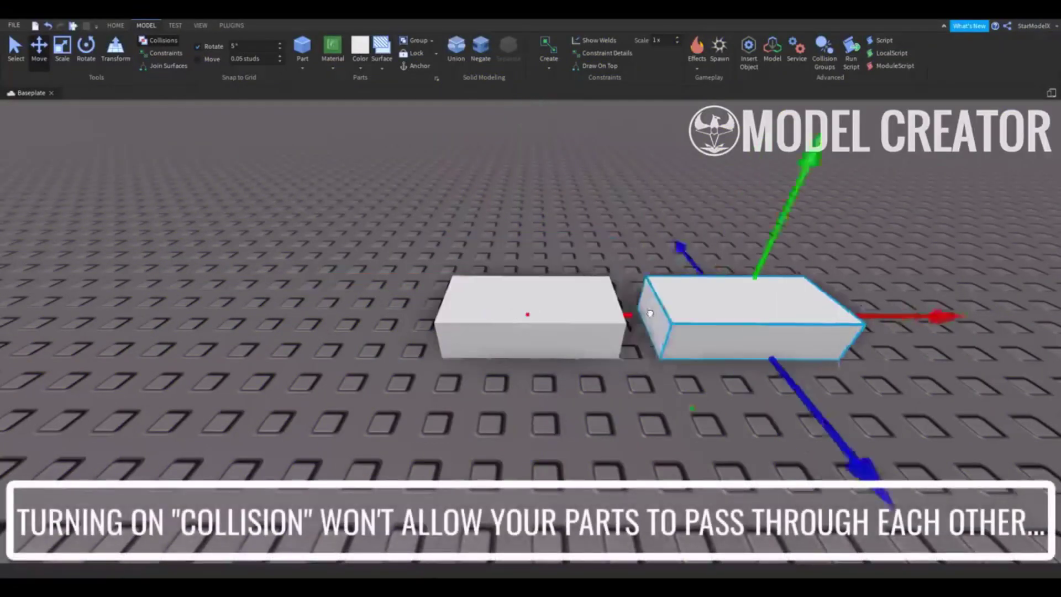
pyautogui.moveTo(650, 314); pyautogui.dragTo(558, 319)
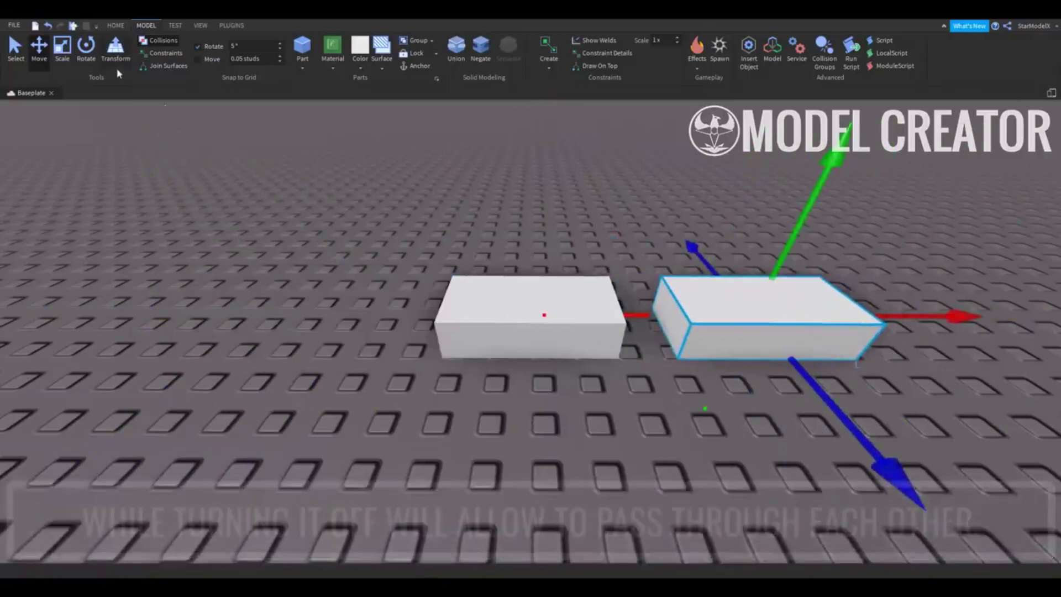
pyautogui.moveTo(663, 315); pyautogui.dragTo(301, 321)
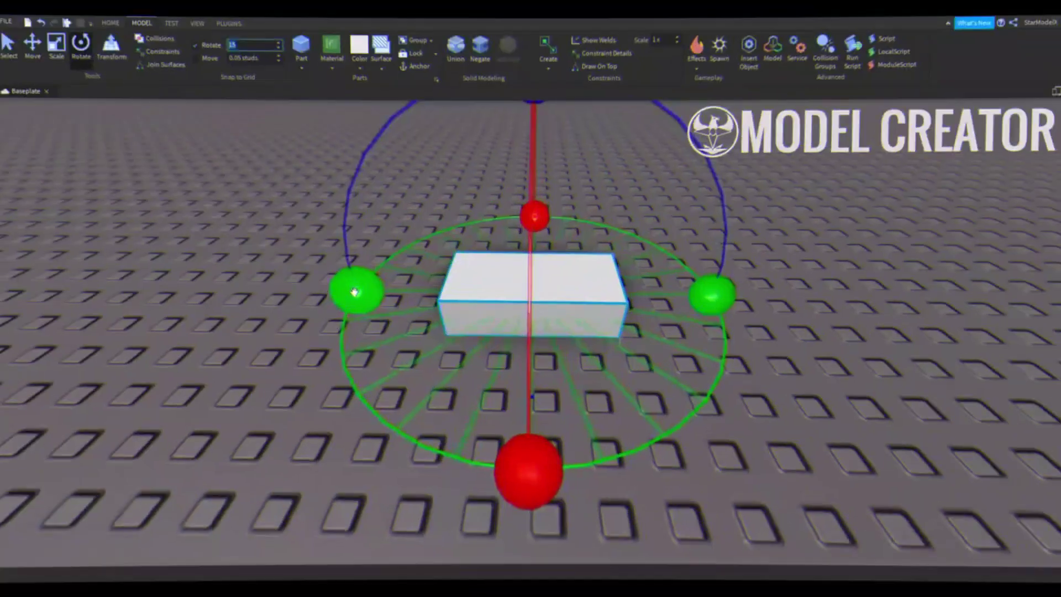
pyautogui.moveTo(355, 289); pyautogui.dragTo(381, 271)
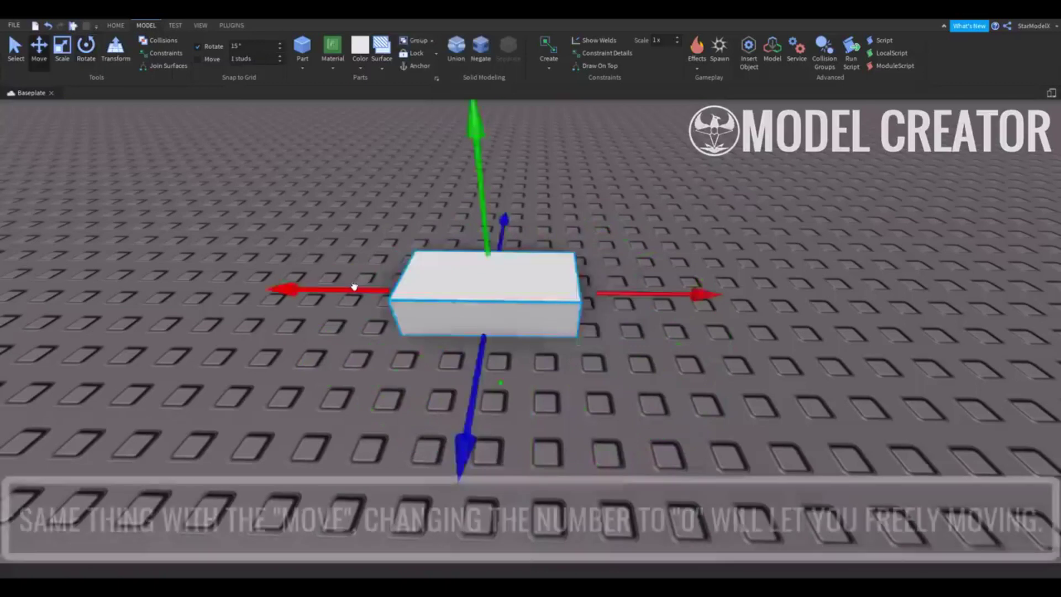
pyautogui.moveTo(355, 287); pyautogui.dragTo(278, 305)
pyautogui.moveTo(583, 293); pyautogui.dragTo(681, 345)
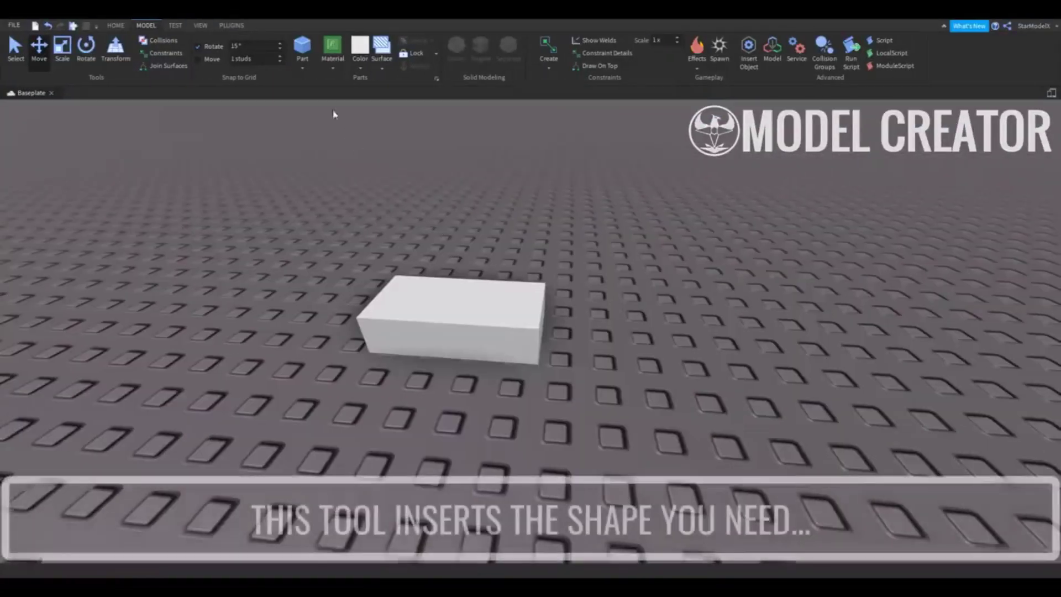
pyautogui.click(305, 65)
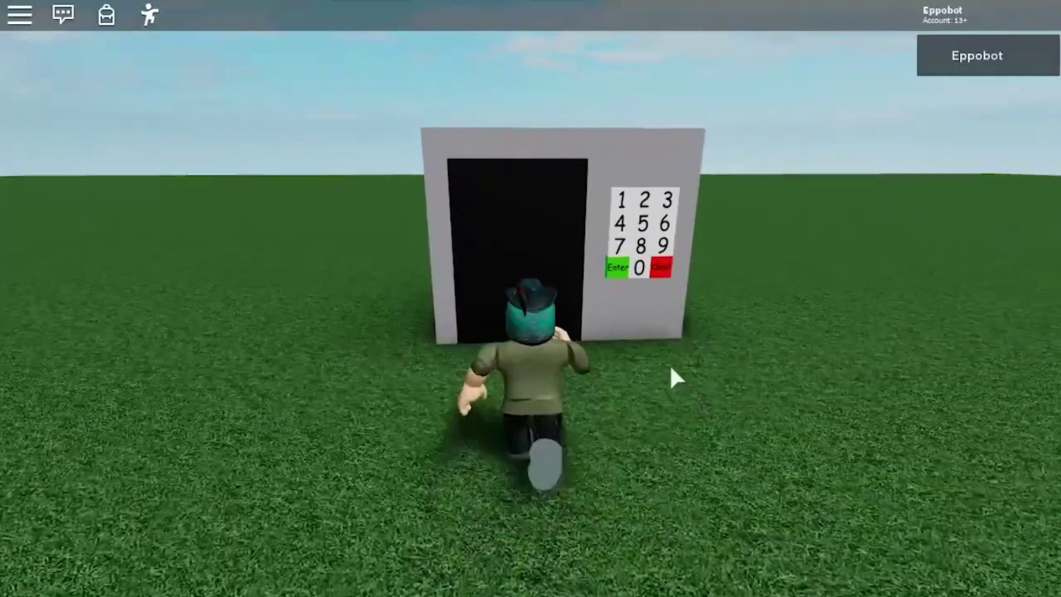
# Step: Walk the avatar to the keypad door and through it, pressing 5 on the keypad
pyautogui.press('w')
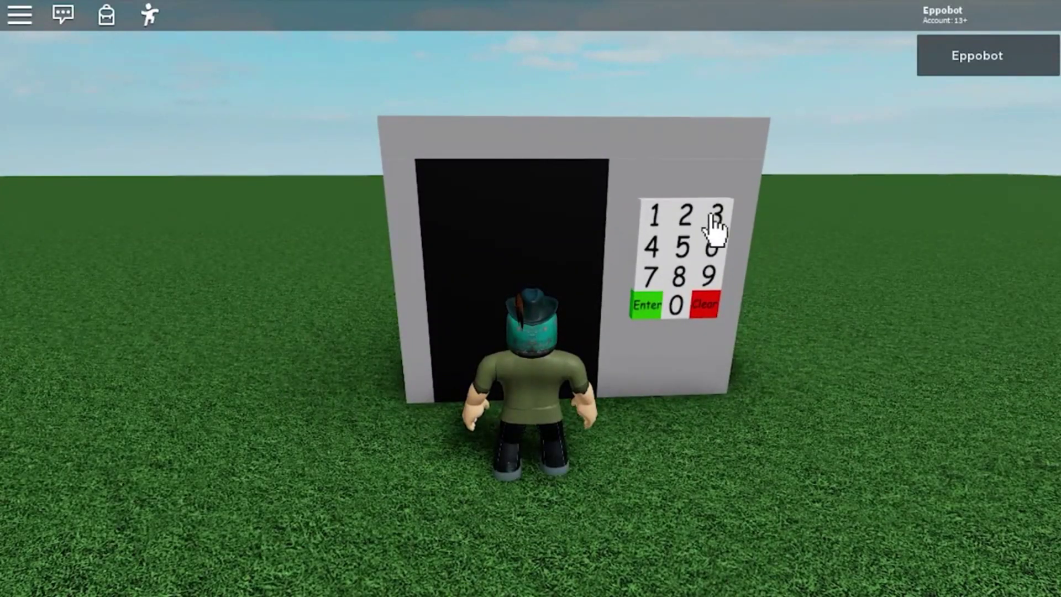
pyautogui.press('w')
pyautogui.scroll(-5, 548, 402)
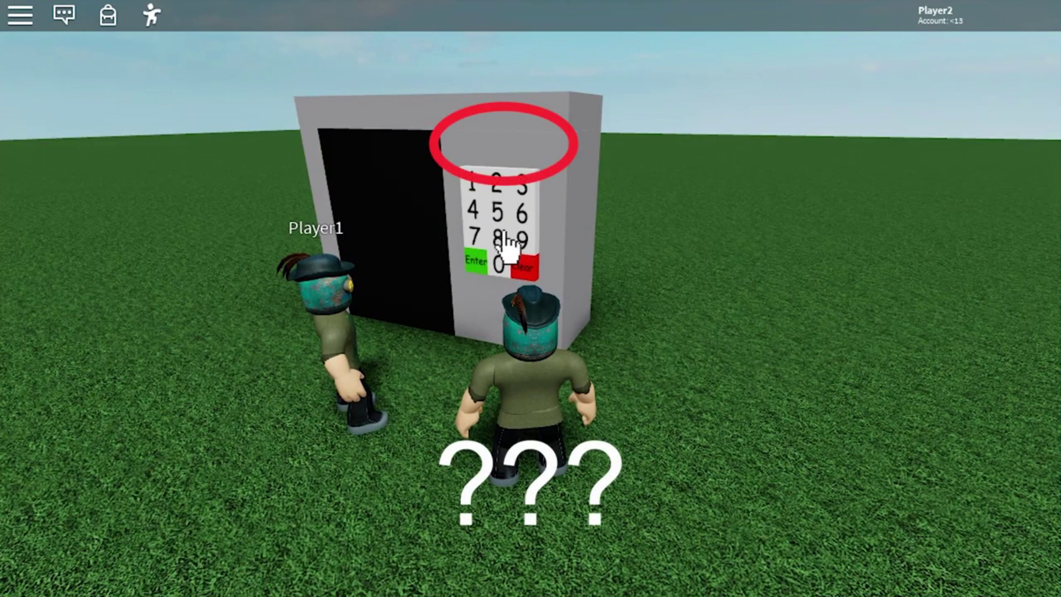
pyautogui.click(496, 212)
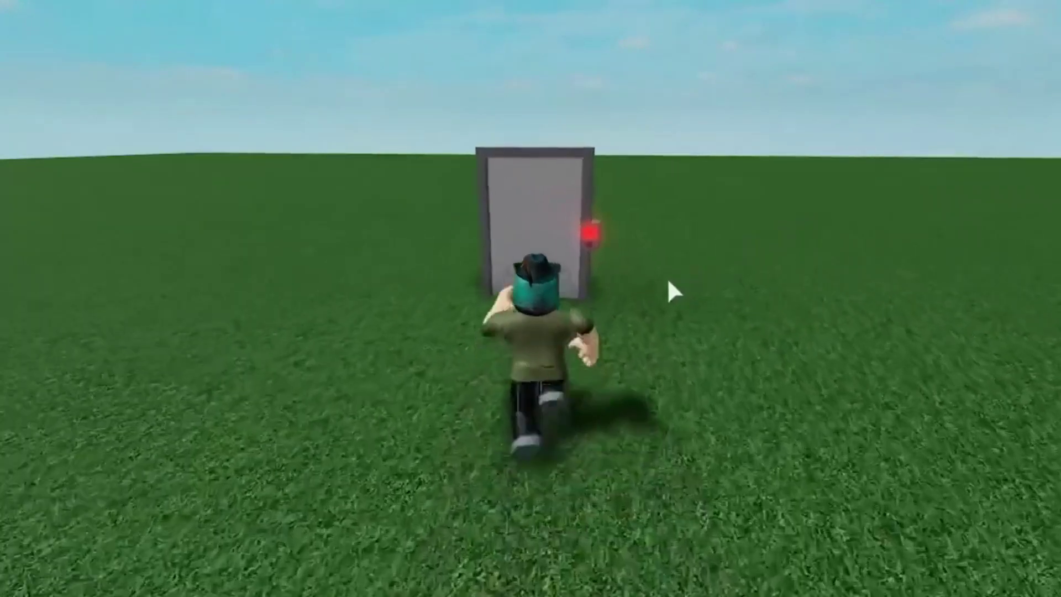
# Step: Open the door's keypad, enter two code digits and submit them to open the door
pyautogui.click(607, 270)
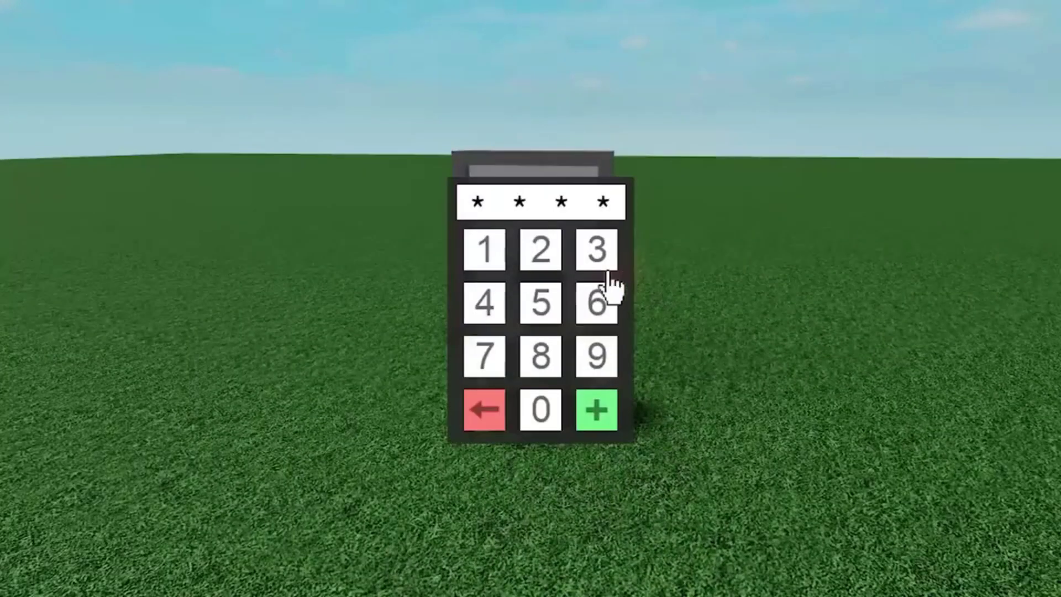
pyautogui.click(503, 248)
pyautogui.click(535, 266)
pyautogui.click(607, 417)
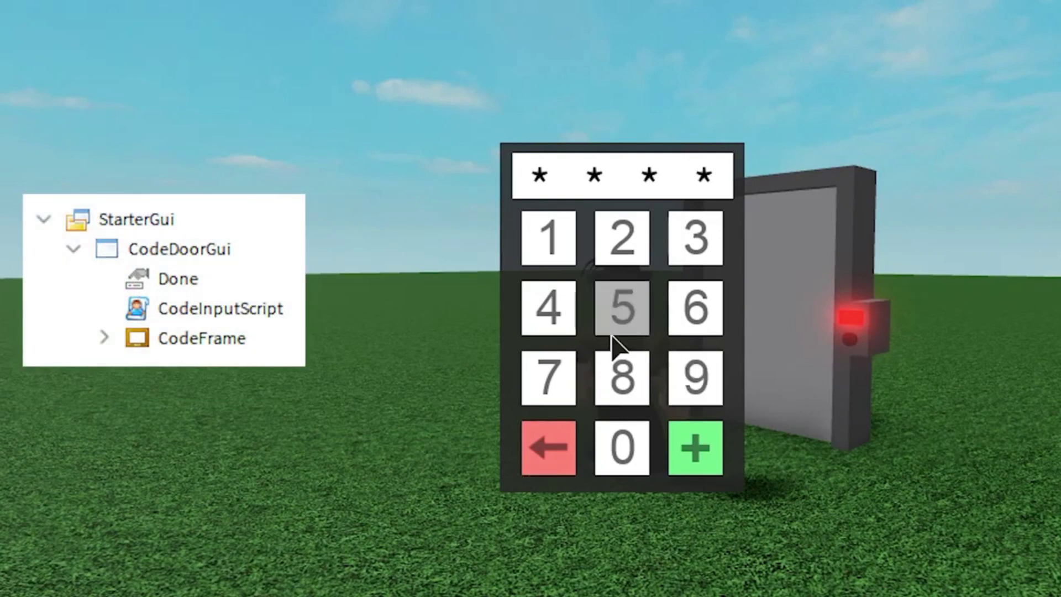
# Step: Type three digits of a new code, clear them, and submit to close the keypad
pyautogui.click(568, 314)
pyautogui.click(629, 304)
pyautogui.click(639, 258)
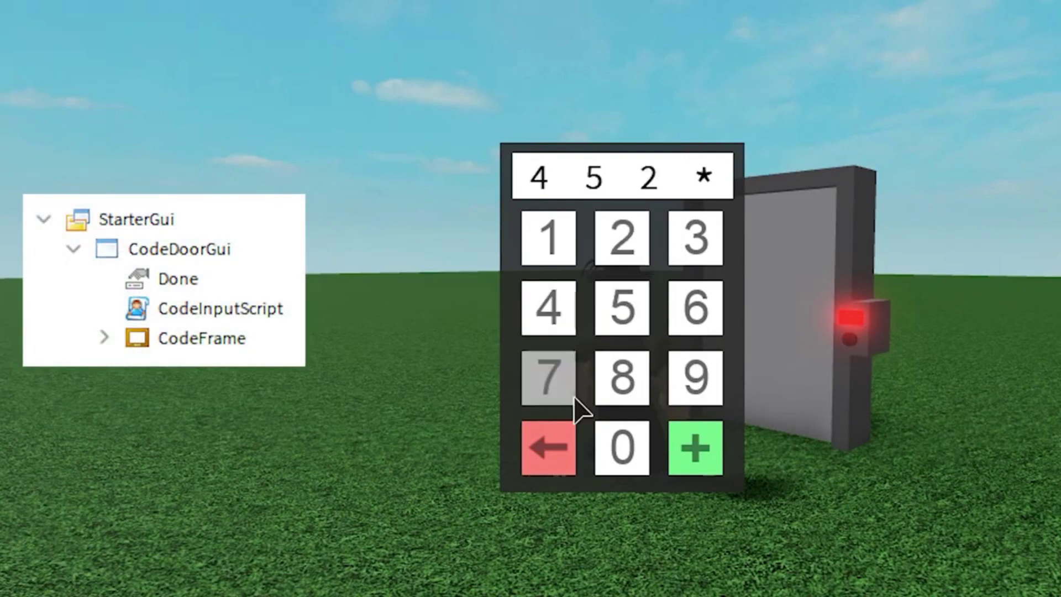
pyautogui.click(548, 456)
pyautogui.click(549, 456)
pyautogui.click(547, 455)
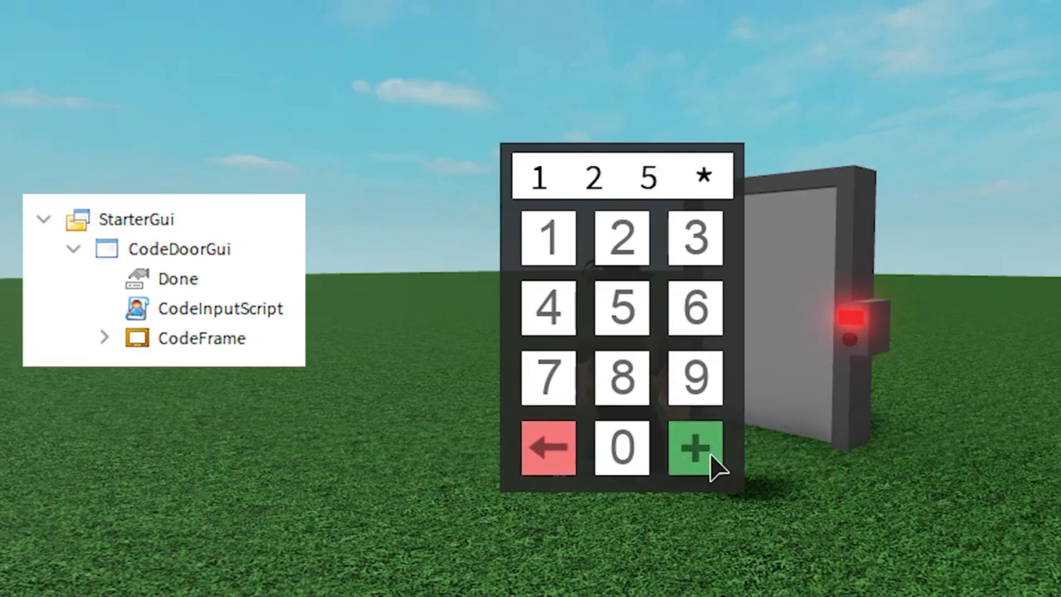
pyautogui.click(697, 449)
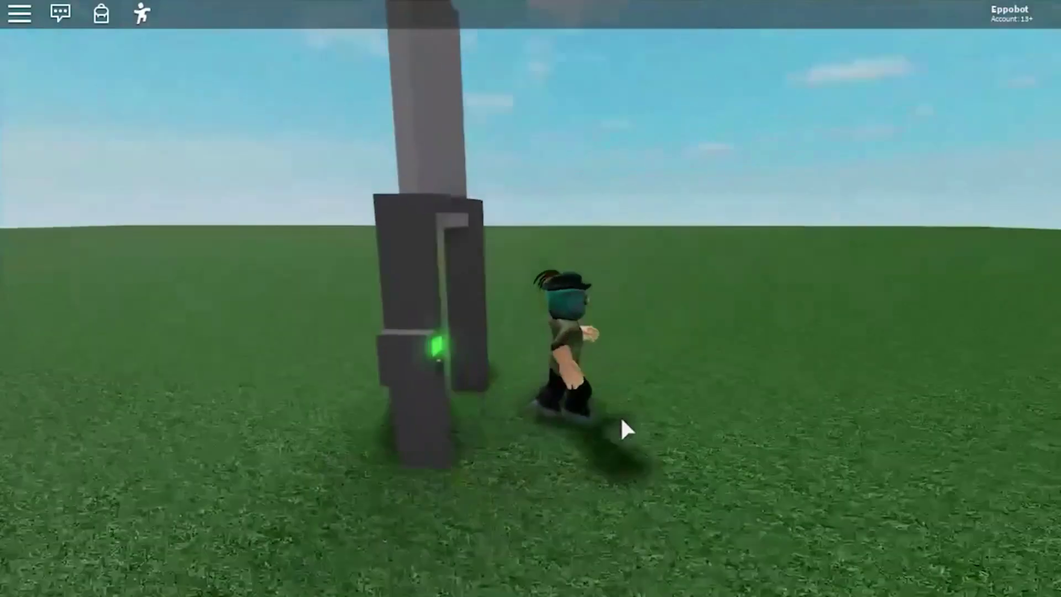
# Step: Swing the camera behind the door, walk the avatar to face it, and select then deselect CodeDoor
pyautogui.moveTo(620, 429); pyautogui.dragTo(620, 415, button='right')
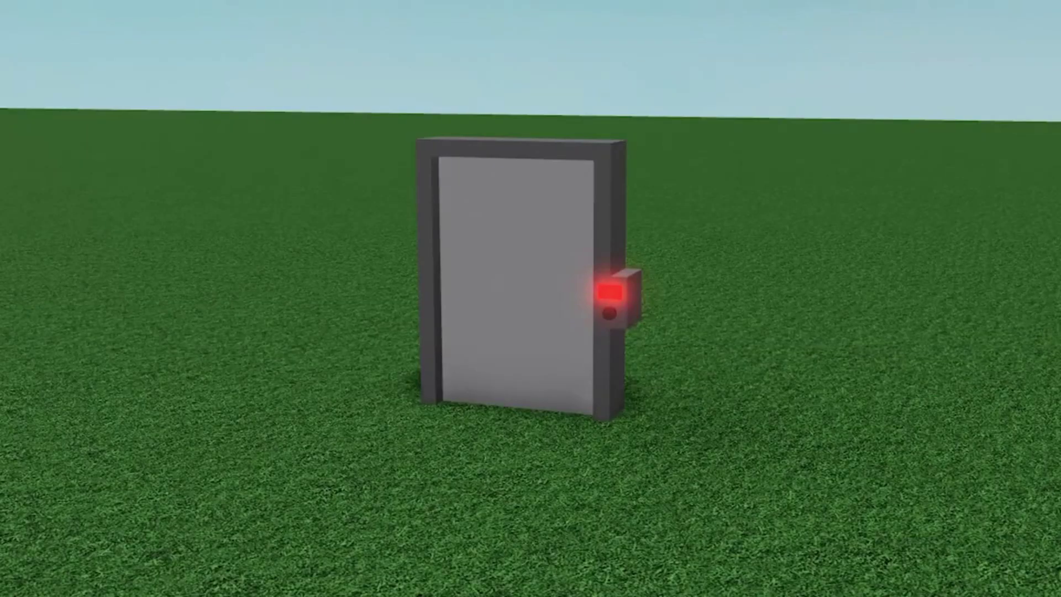
pyautogui.press('d')
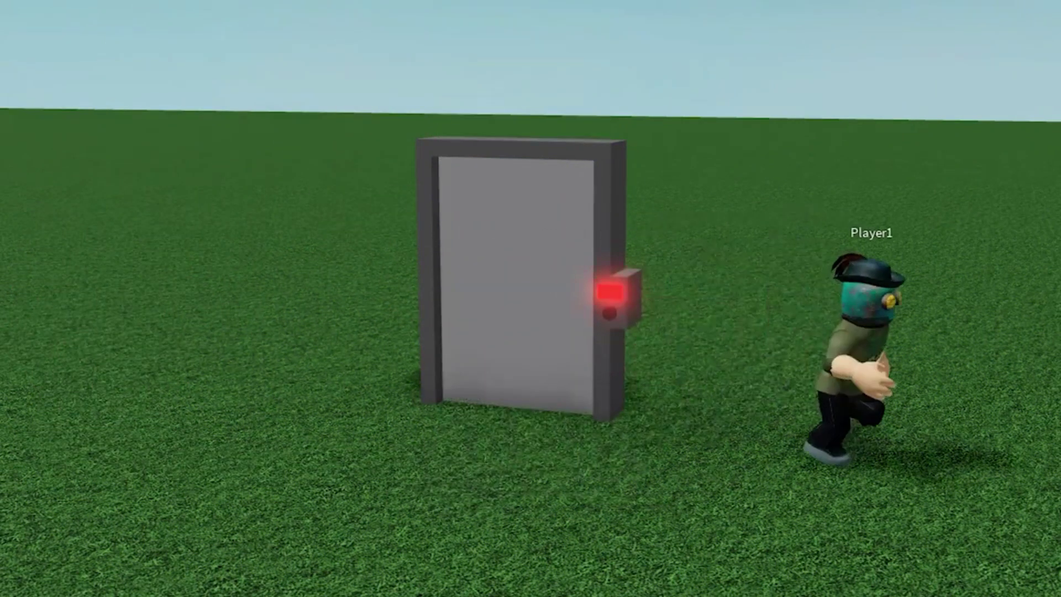
pyautogui.press('a')
pyautogui.press('w')
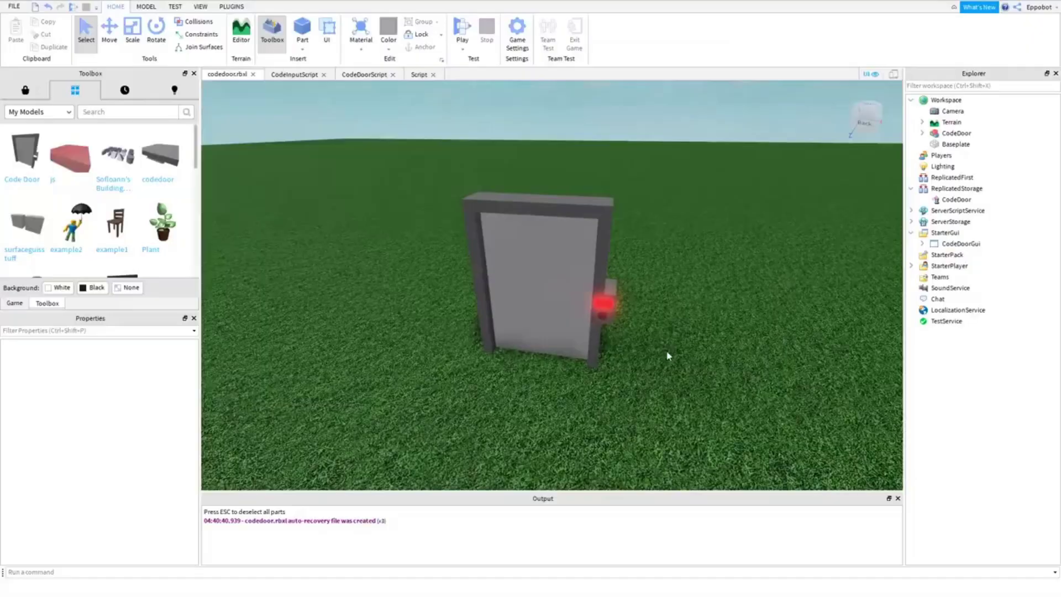
pyautogui.click(544, 304)
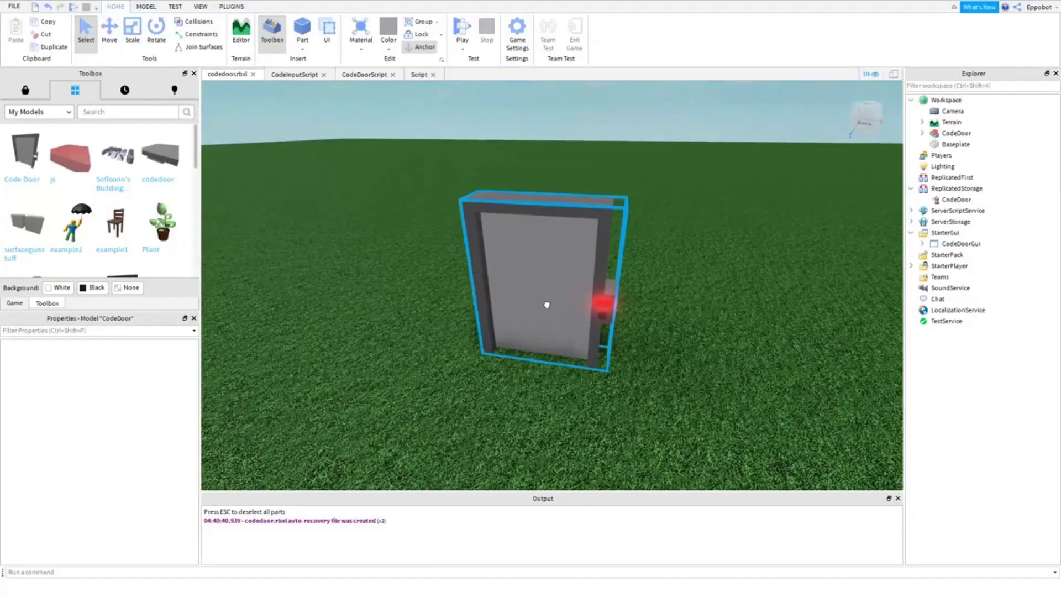
pyautogui.click(671, 385)
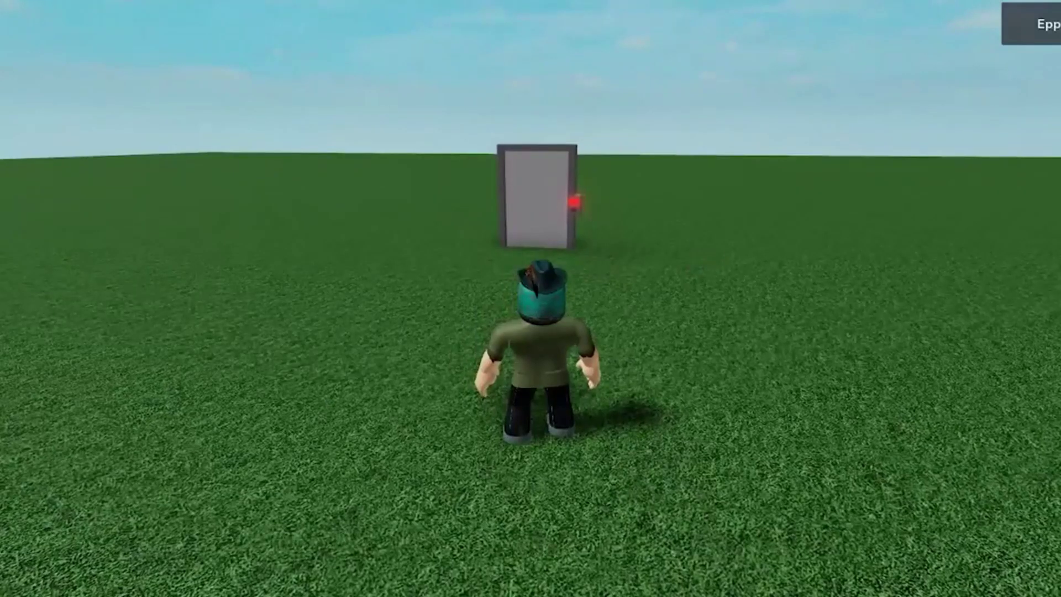
# Step: Walk to the door, submit the keypad code to raise it, and run through
pyautogui.press('w')
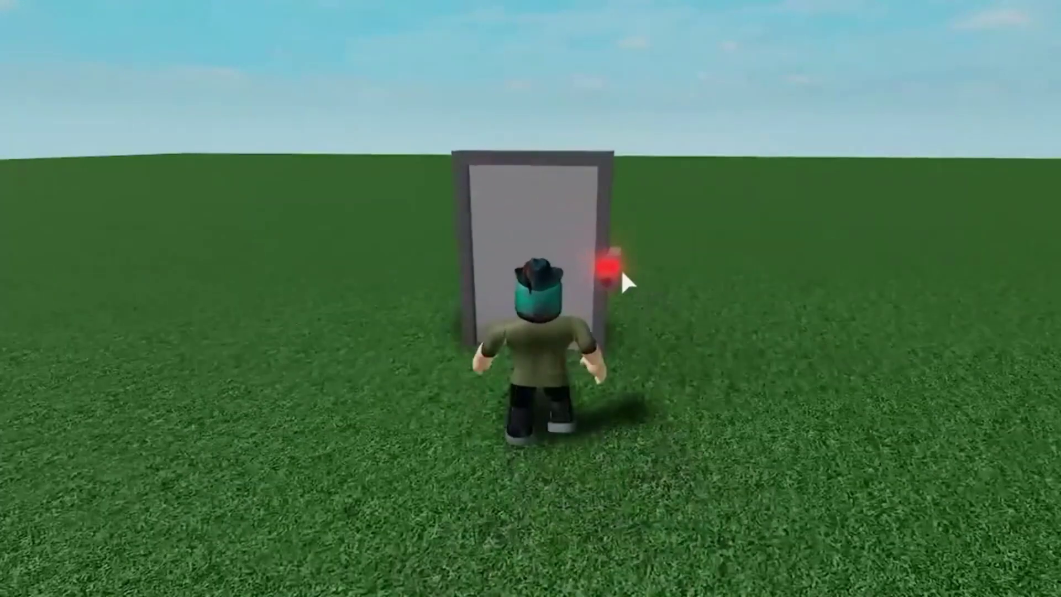
pyautogui.click(621, 268)
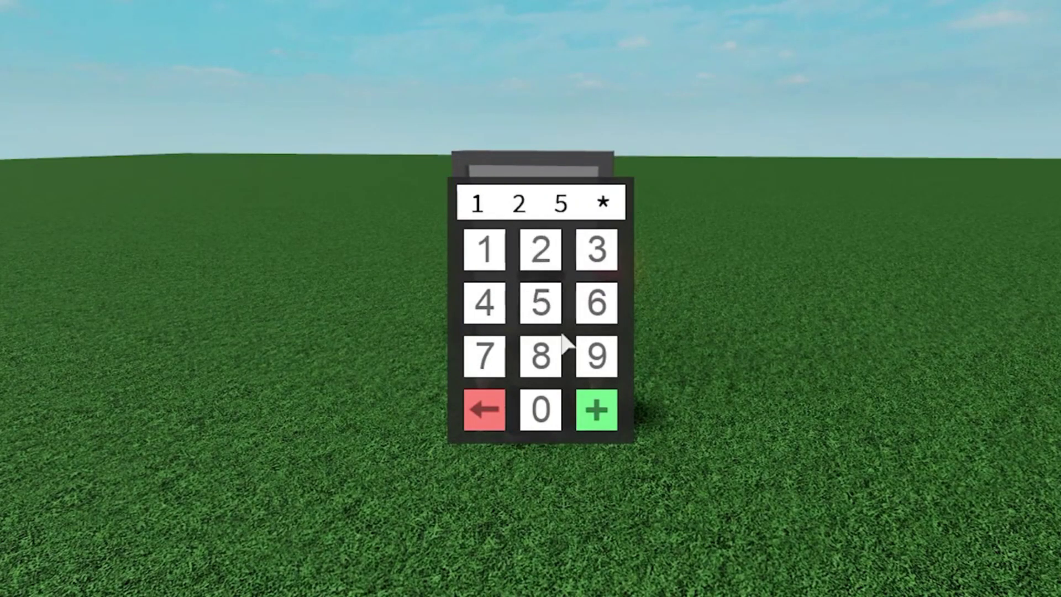
pyautogui.click(607, 413)
pyautogui.press('w')
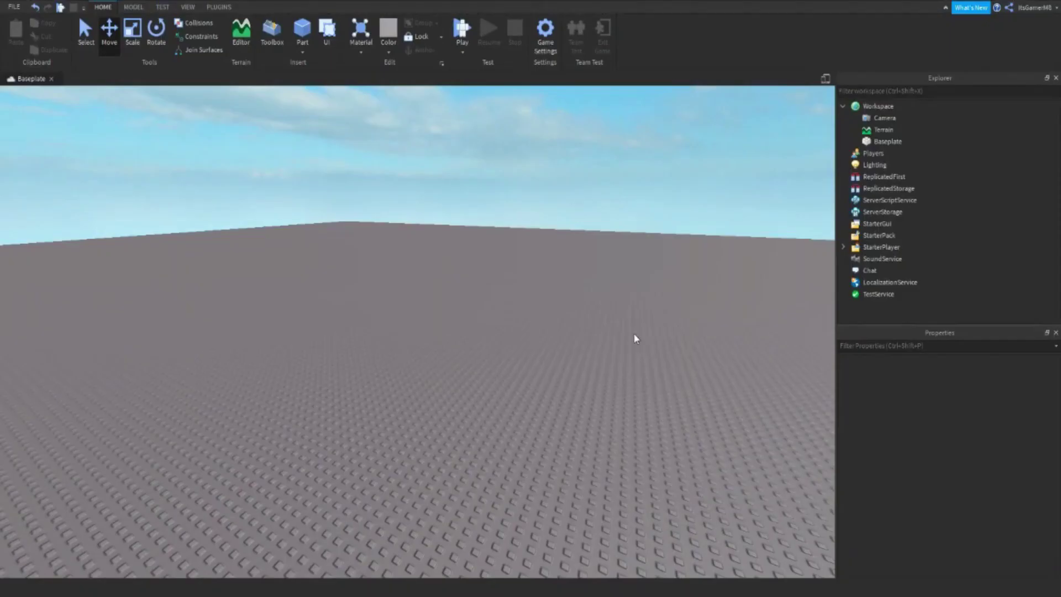
# Step: Insert a Part and scale it taller, wider, deeper and longer into a long platform
pyautogui.click(302, 30)
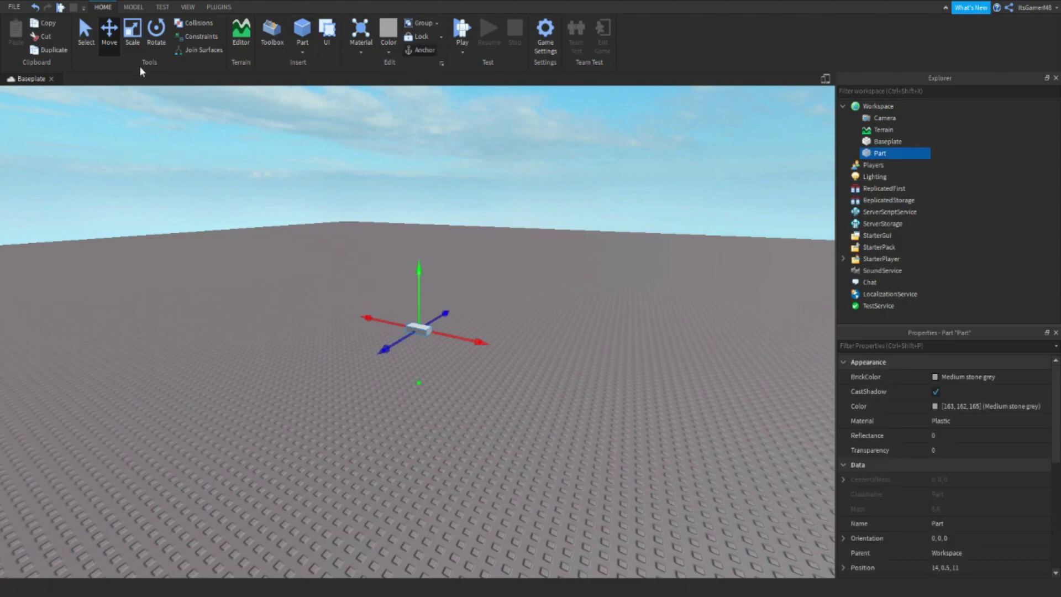
pyautogui.click(133, 30)
pyautogui.moveTo(418, 305); pyautogui.dragTo(419, 287)
pyautogui.scroll(5, 438, 285)
pyautogui.scroll(-5, 438, 285)
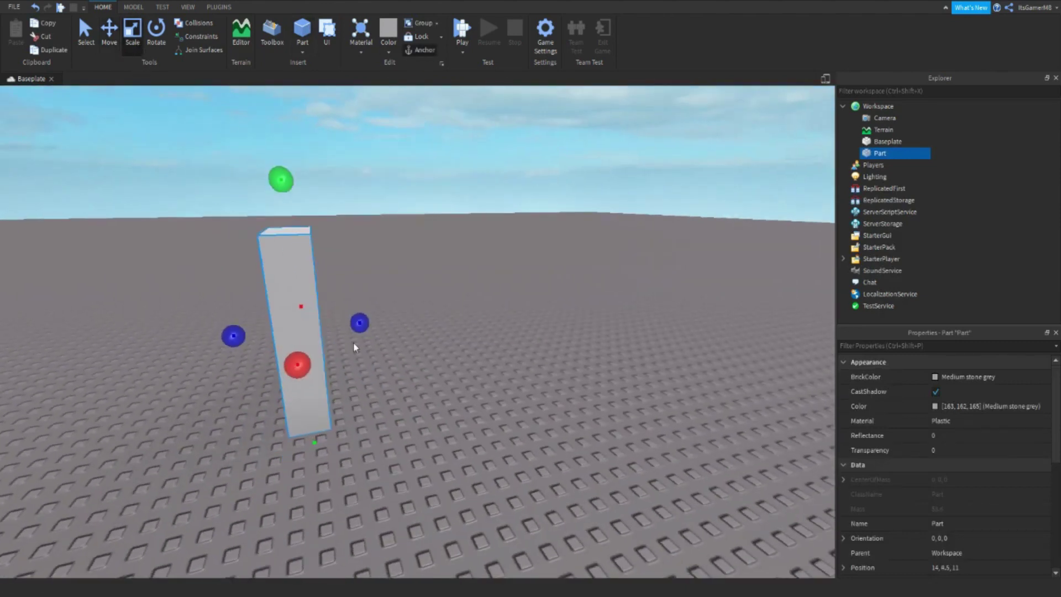
pyautogui.moveTo(358, 326); pyautogui.dragTo(502, 315)
pyautogui.moveTo(459, 343); pyautogui.dragTo(485, 374)
pyautogui.moveTo(485, 374); pyautogui.dragTo(514, 384, button='right')
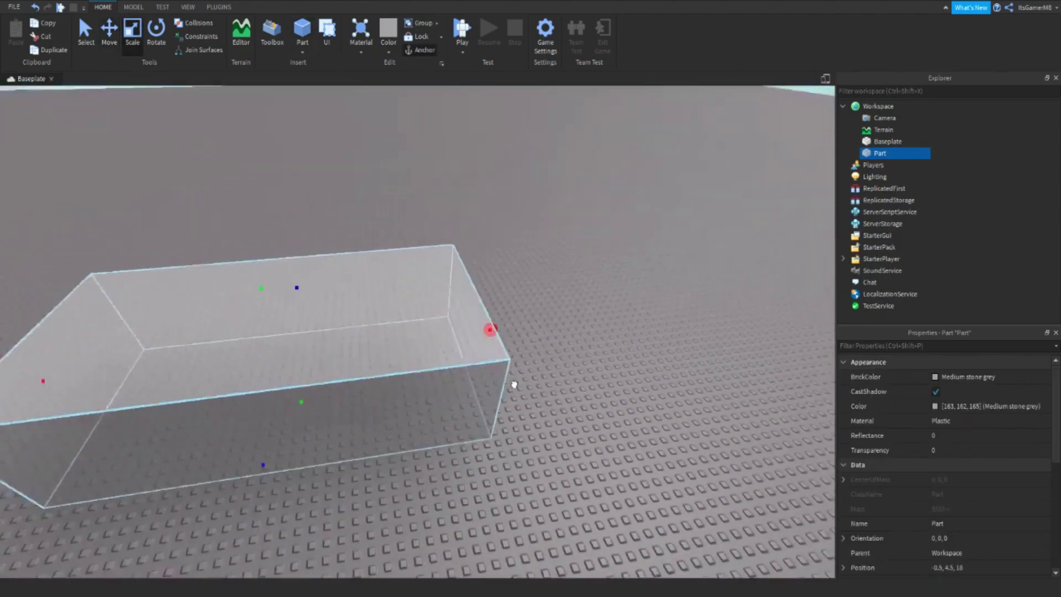
pyautogui.moveTo(489, 329); pyautogui.dragTo(670, 334)
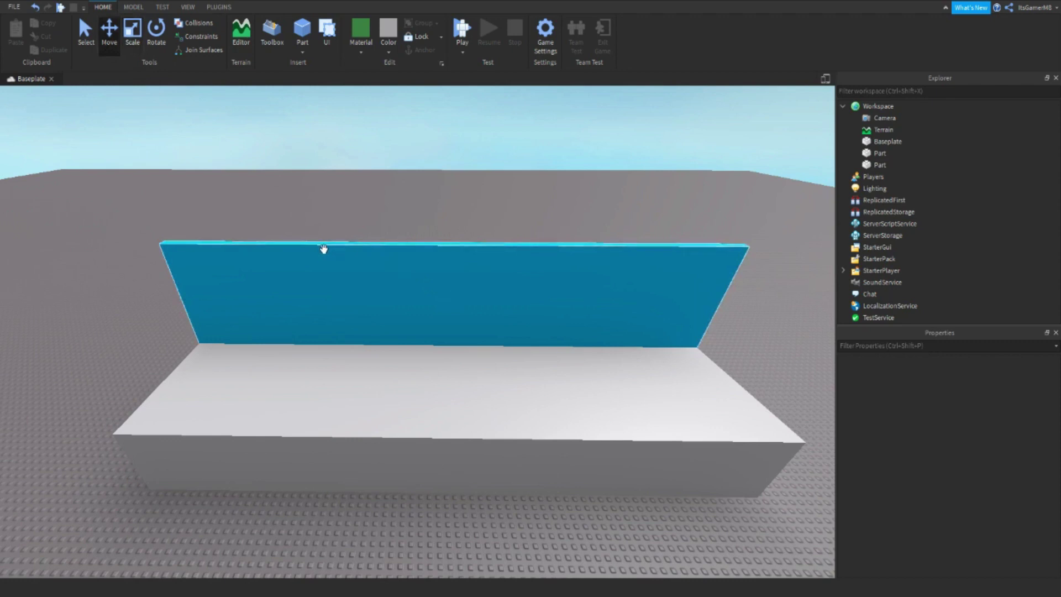
# Step: Insert a second part, move it down onto the wall, and rename it MovingPart
pyautogui.click(303, 30)
pyautogui.moveTo(419, 239); pyautogui.dragTo(404, 348)
pyautogui.hotkey('ctrl', '3')
pyautogui.moveTo(352, 290); pyautogui.dragTo(277, 298, button='right')
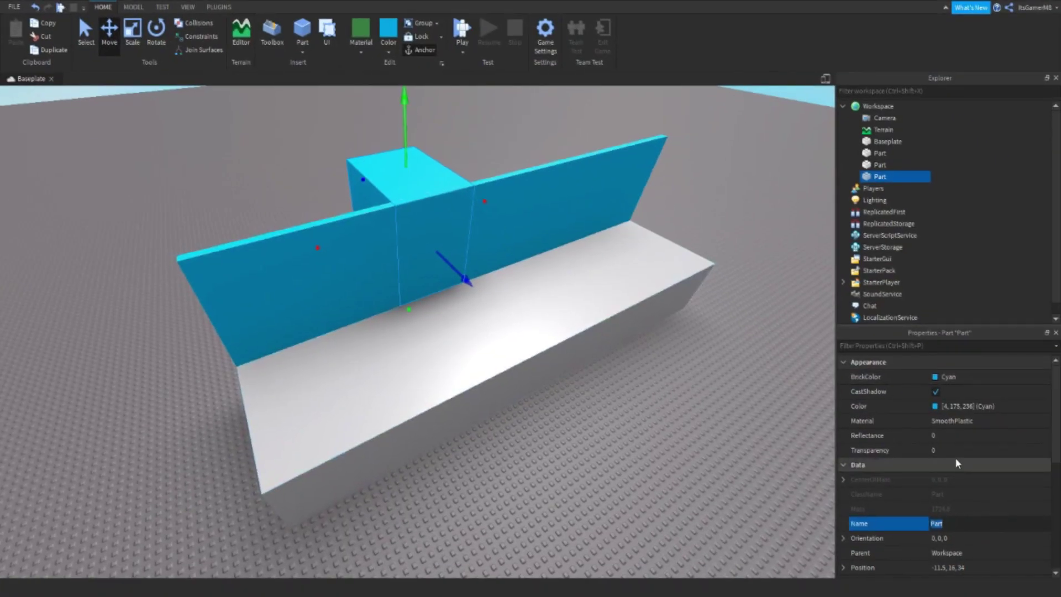
pyautogui.write('MovingPart')
pyautogui.press('Return')
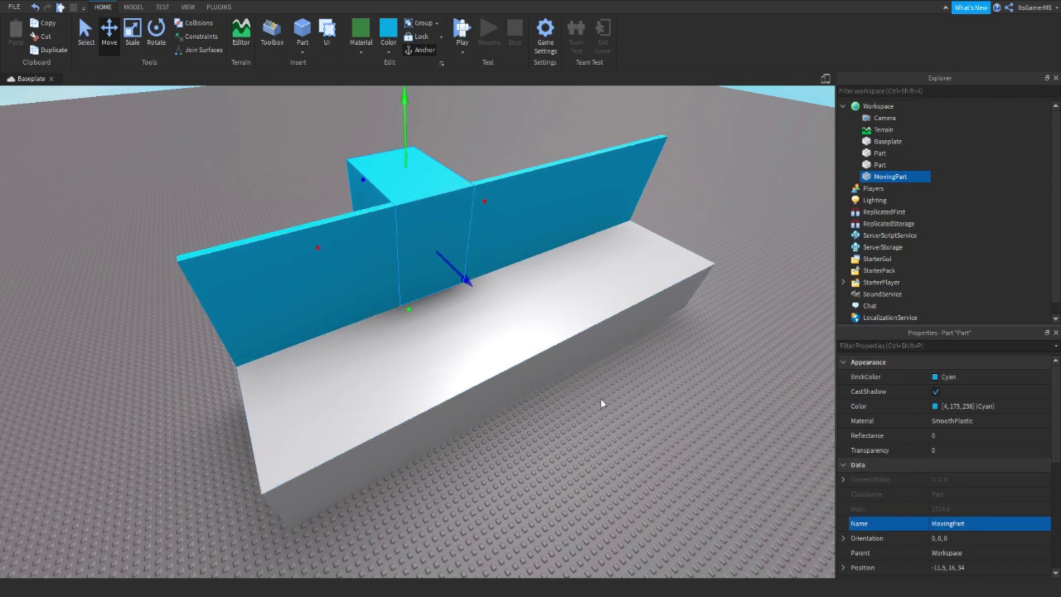
pyautogui.press('f')
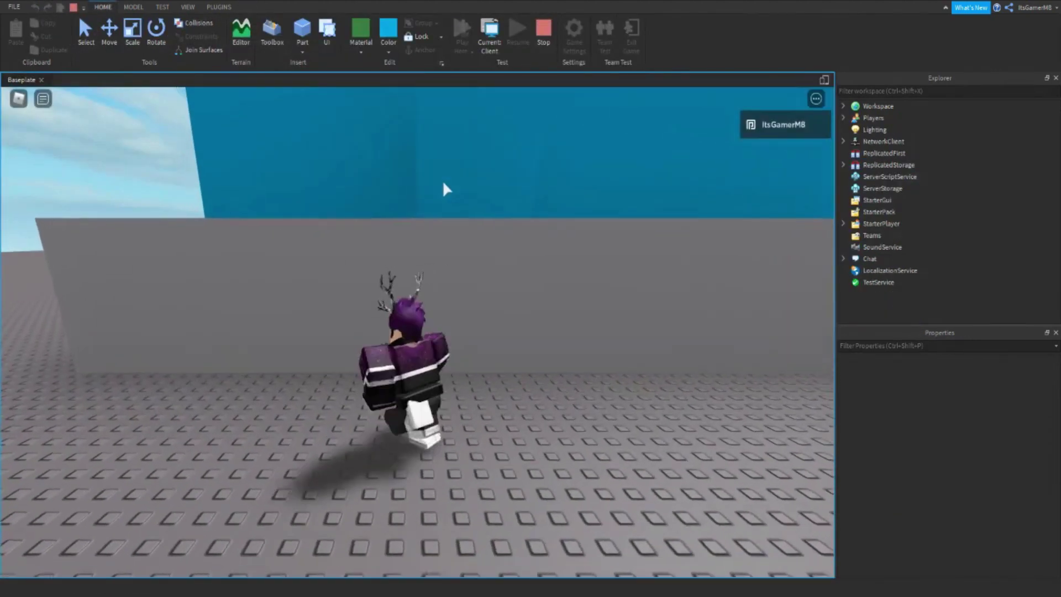
# Step: Change MovingPart's script loop count on line 5 from 25 to 35 and stop the playtest
pyautogui.scroll(-5, 446, 189)
pyautogui.moveTo(446, 190); pyautogui.dragTo(474, 208, button='right')
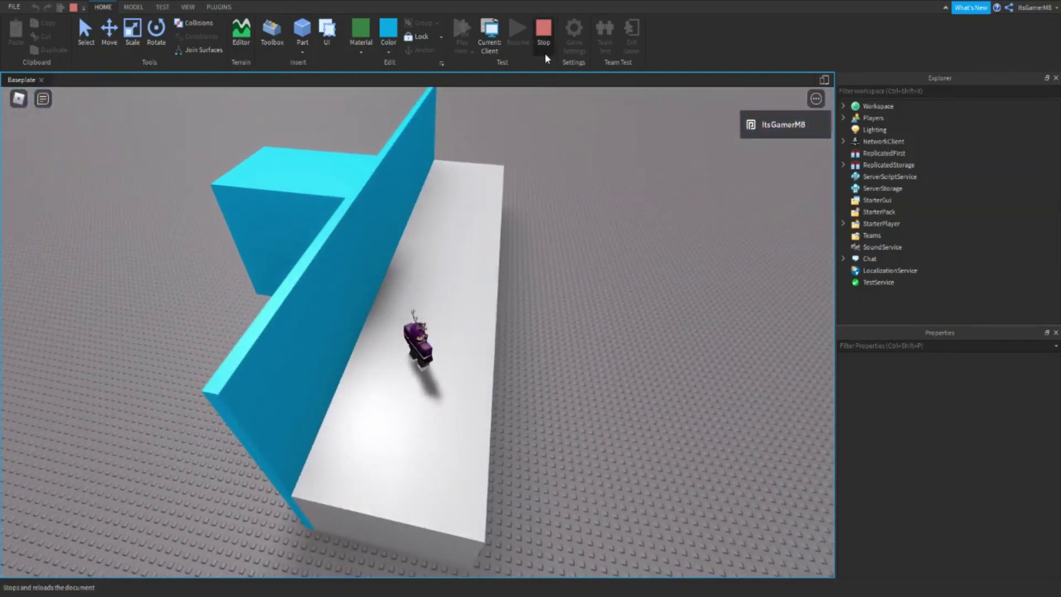
pyautogui.click(543, 27)
pyautogui.doubleClick(892, 188)
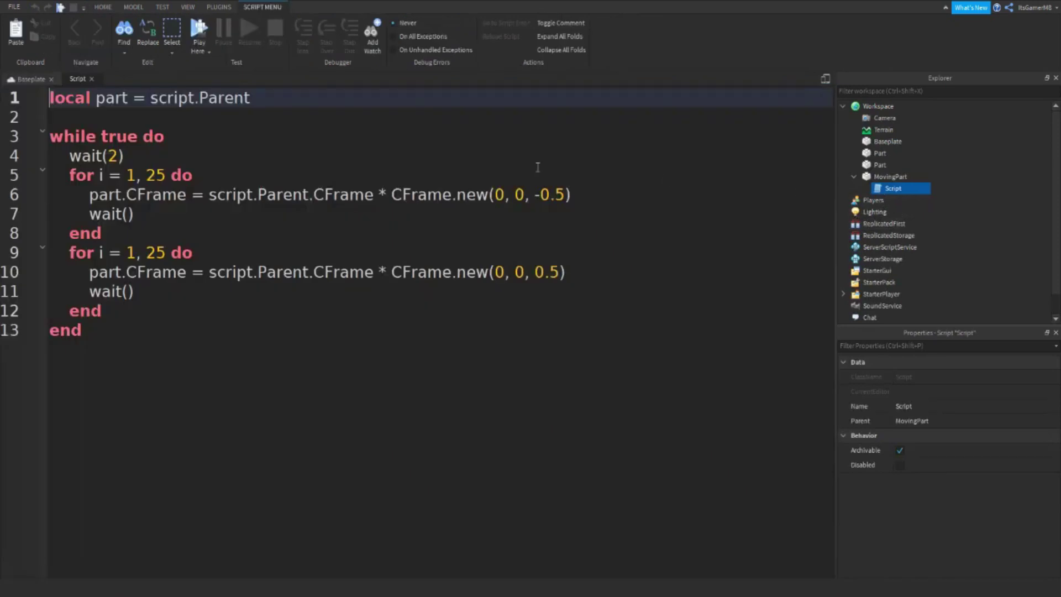
pyautogui.doubleClick(155, 175)
pyautogui.write('35')
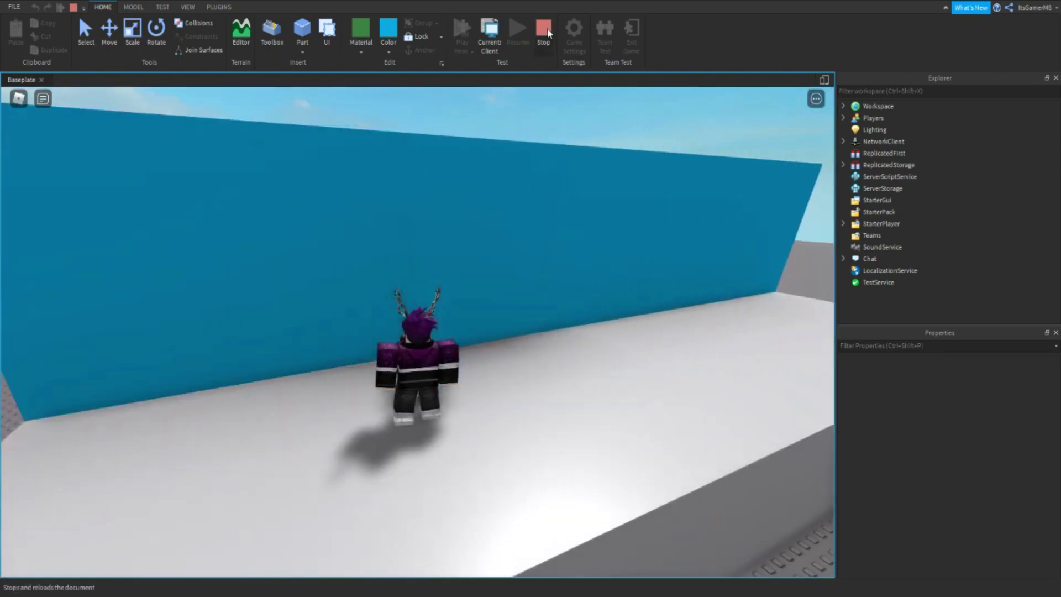
pyautogui.click(544, 32)
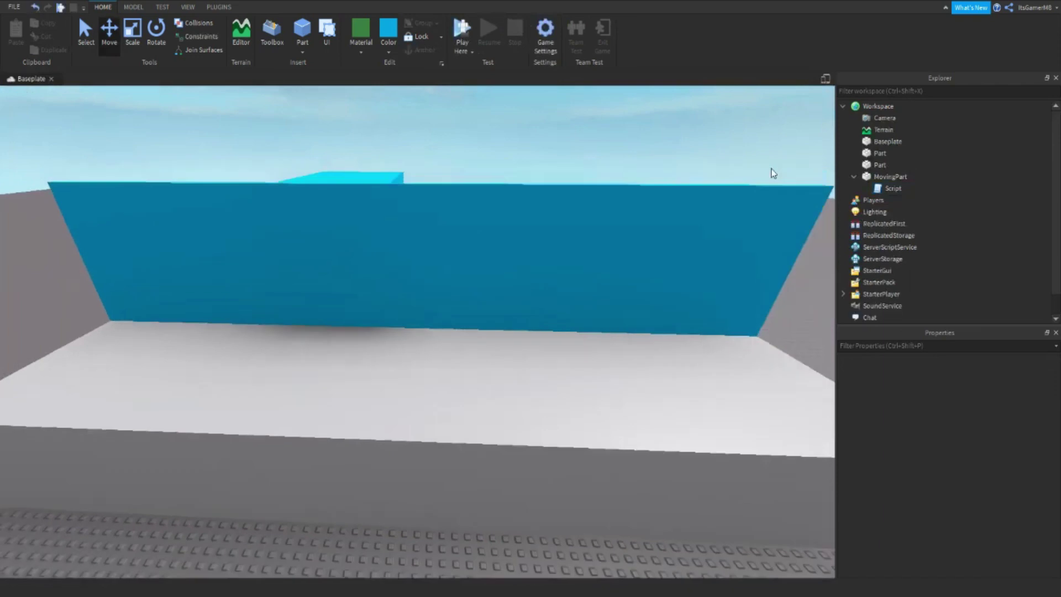
# Step: Duplicate MovingPart and slide the copy along the wall
pyautogui.click(890, 176)
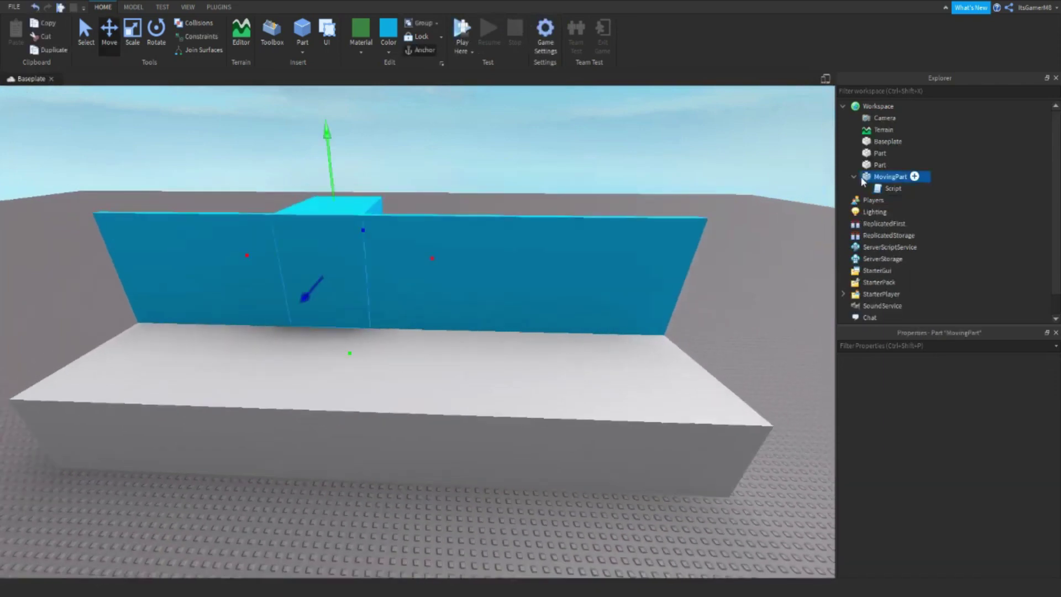
pyautogui.click(853, 176)
pyautogui.press('f')
pyautogui.hotkey('ctrl', 'd')
pyautogui.moveTo(372, 322); pyautogui.dragTo(502, 315)
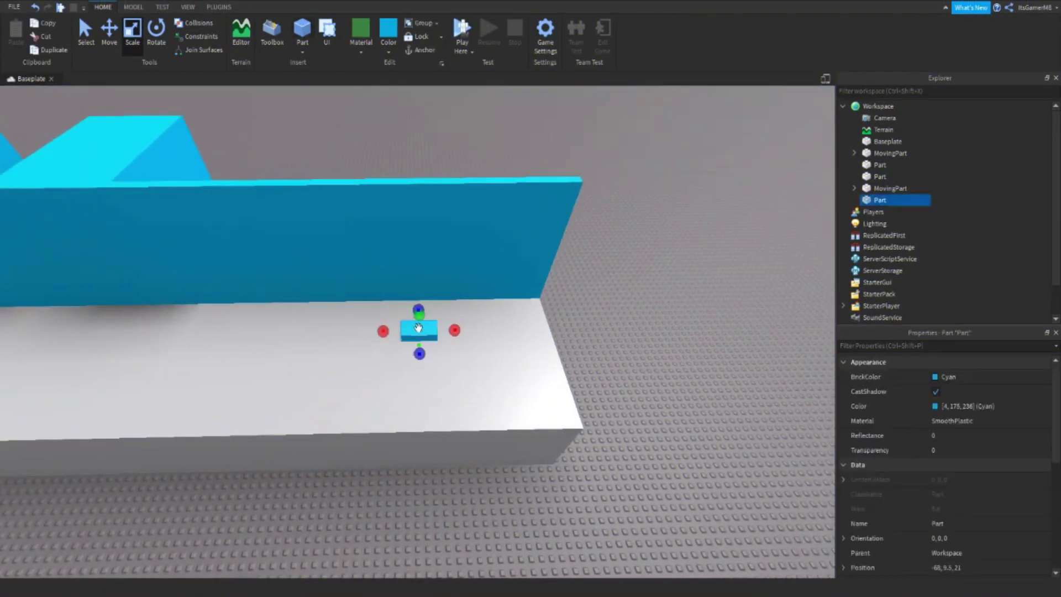
# Step: Move the small cyan part near the platform edge, making it narrower and longer
pyautogui.moveTo(419, 328); pyautogui.dragTo(408, 354)
pyautogui.press('f')
pyautogui.moveTo(565, 347); pyautogui.dragTo(440, 291)
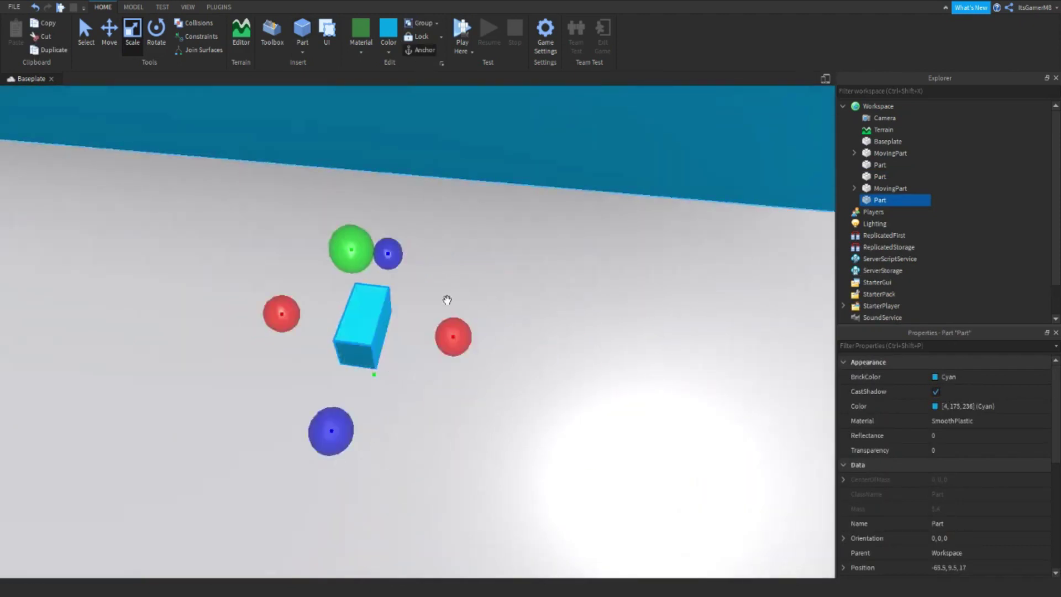
pyautogui.moveTo(441, 291); pyautogui.dragTo(405, 384, button='right')
pyautogui.moveTo(285, 412); pyautogui.dragTo(274, 418)
pyautogui.moveTo(538, 410); pyautogui.dragTo(458, 380, button='right')
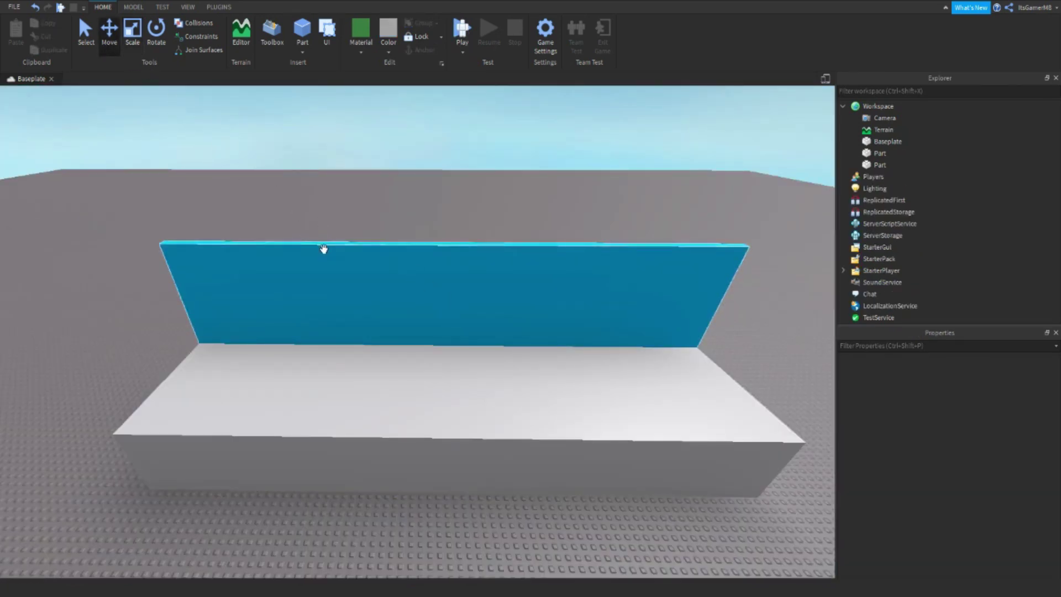
# Step: Insert another Part, move it down beside the wall, and stretch it much longer
pyautogui.click(302, 31)
pyautogui.moveTo(415, 249); pyautogui.dragTo(404, 347)
pyautogui.press('a')
pyautogui.hotkey('ctrl', '3')
pyautogui.moveTo(352, 290); pyautogui.dragTo(355, 287, button='right')
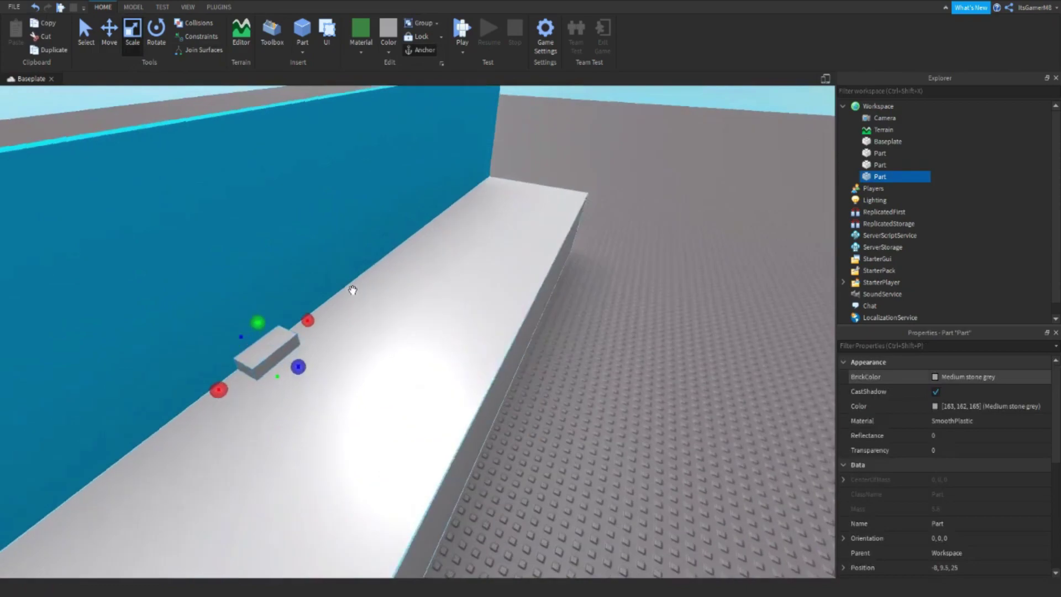
pyautogui.moveTo(382, 355); pyautogui.dragTo(495, 379)
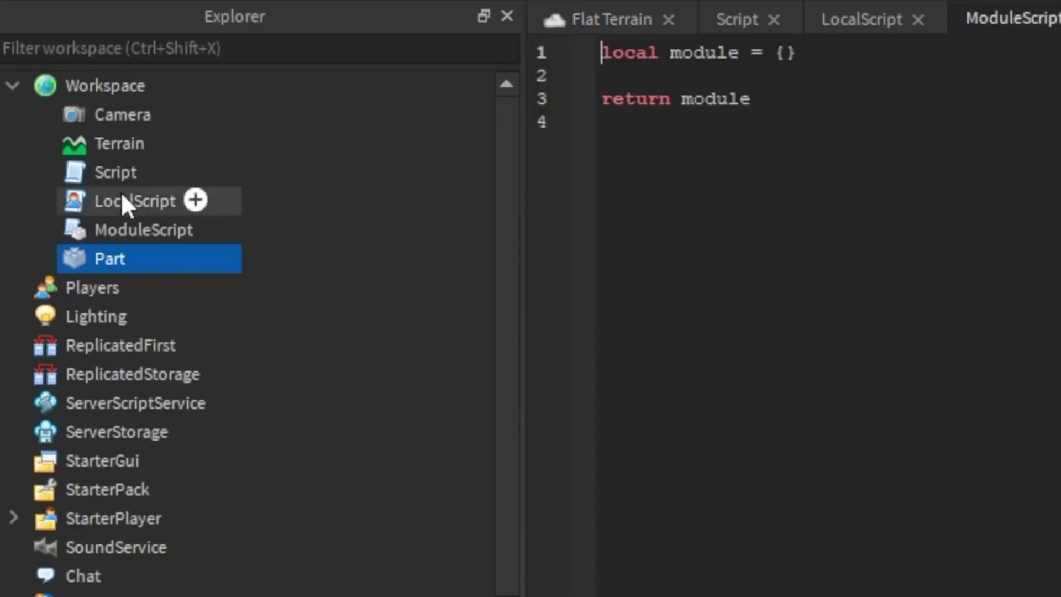
# Step: Nest the ModuleScript under Script, then bring up the window-display options
pyautogui.moveTo(101, 227); pyautogui.dragTo(139, 175)
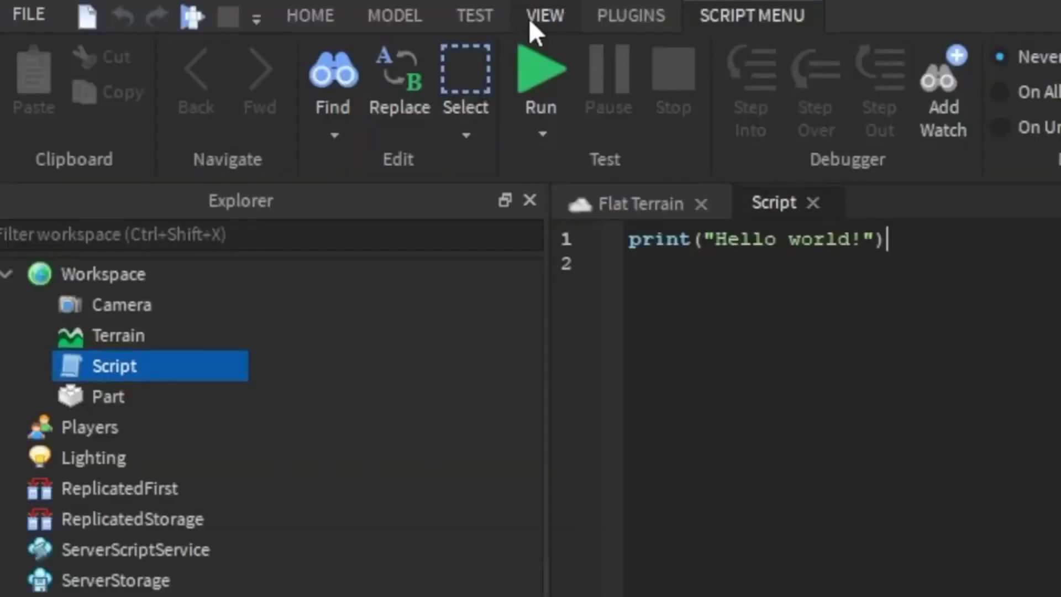
pyautogui.click(547, 15)
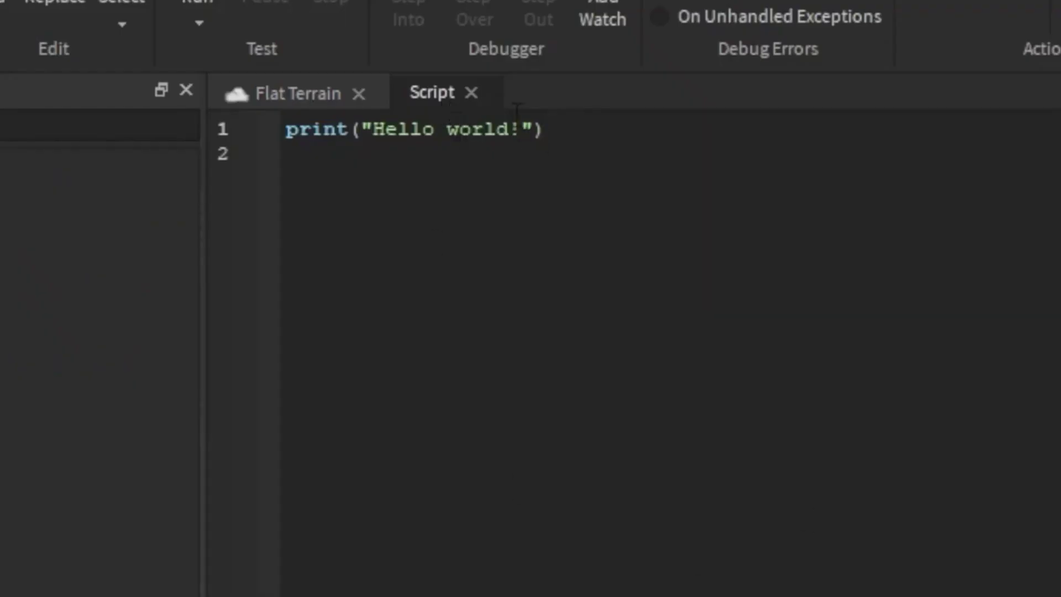
# Step: Replace 'Hello world!' with 'Sheasu' and make another print call output true
pyautogui.moveTo(519, 130); pyautogui.dragTo(373, 135)
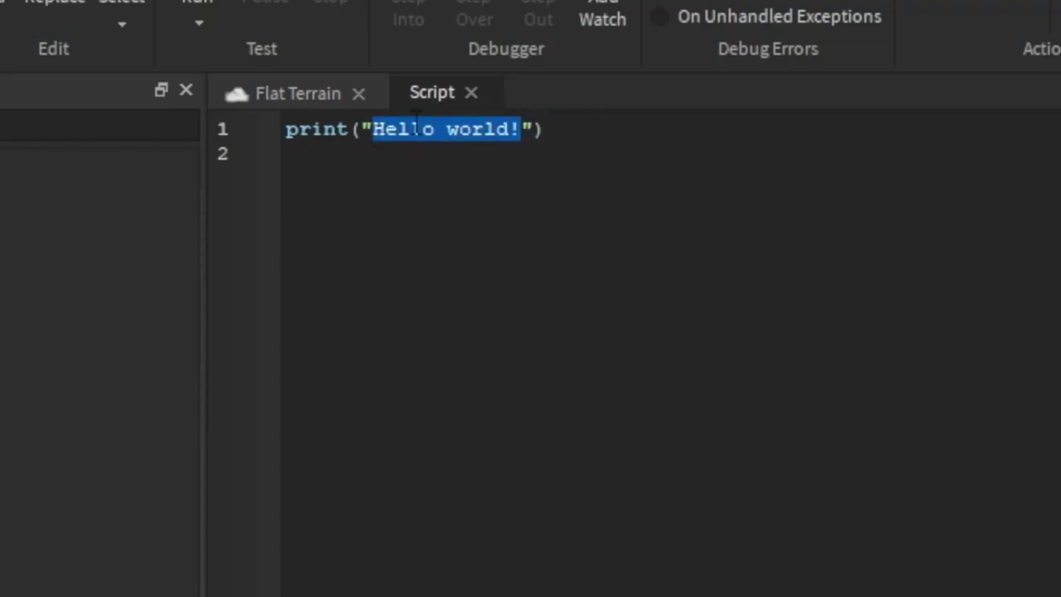
pyautogui.write('Shea')
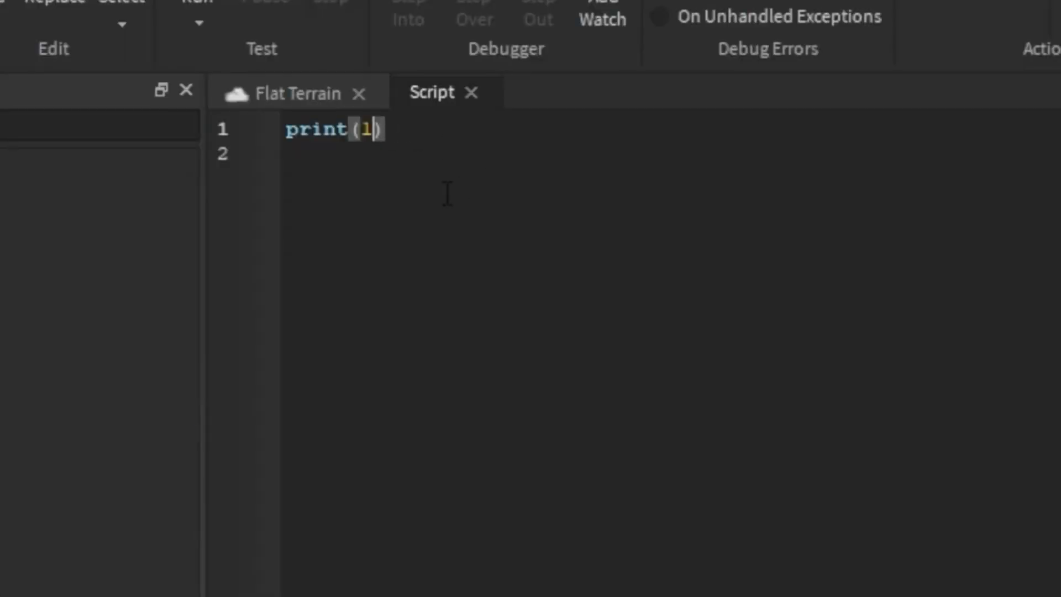
pyautogui.press('BackSpace')
pyautogui.write('tu')
pyautogui.press('BackSpace')
pyautogui.write('rue')
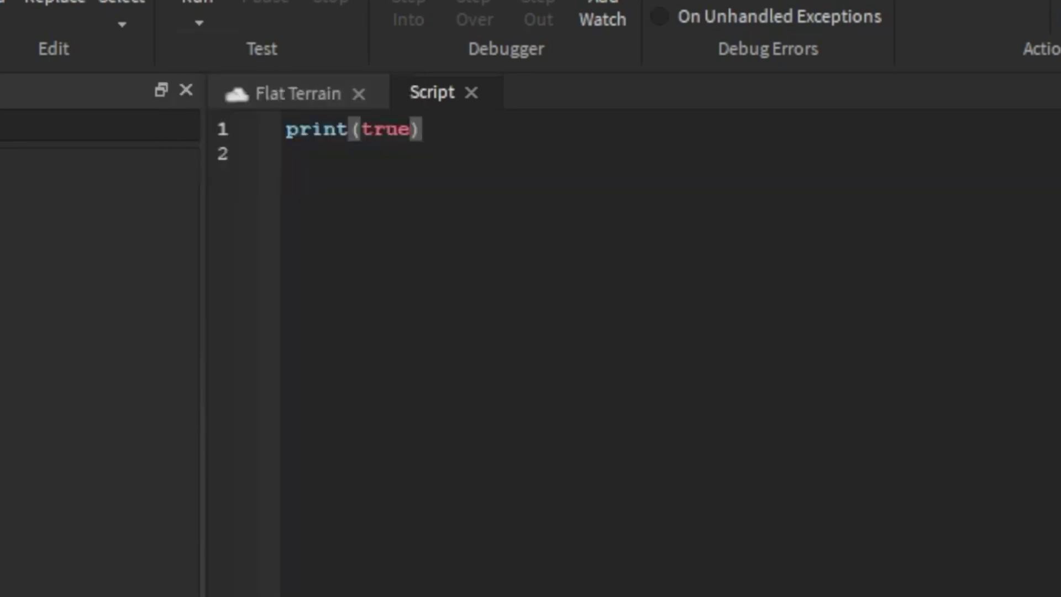
# Step: Fix the print lines so they output 'Sheasu', 1.5 and true
pyautogui.click(299, 93)
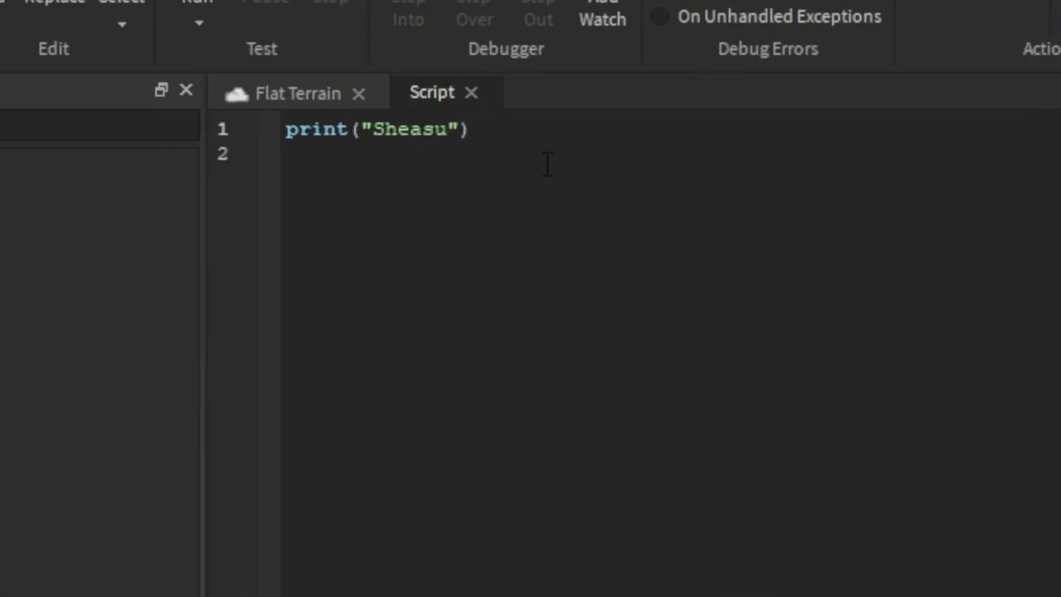
pyautogui.press('BackSpace')
pyautogui.press('Delete')
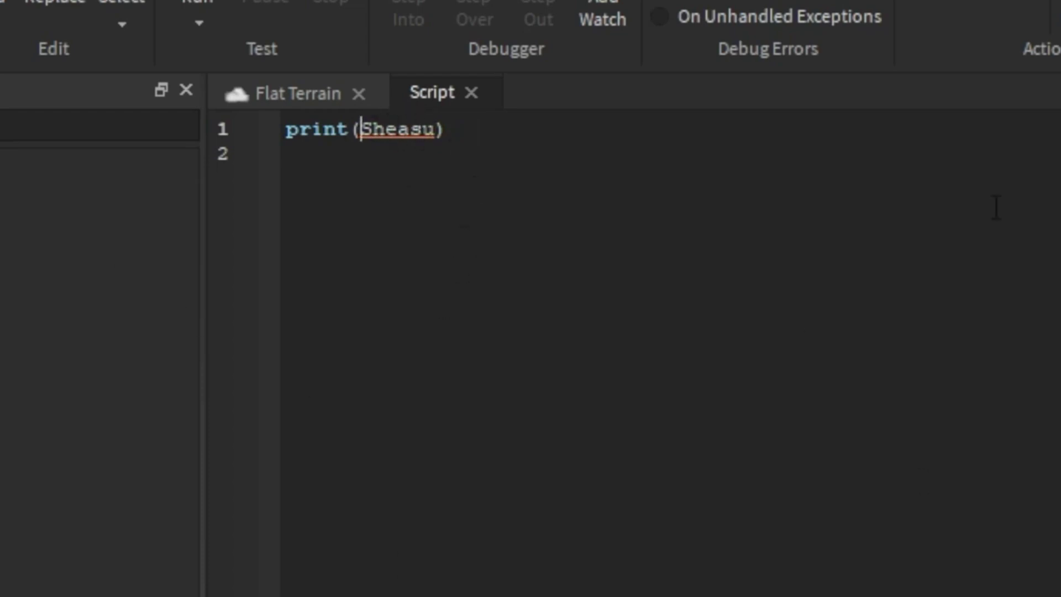
pyautogui.doubleClick(396, 132)
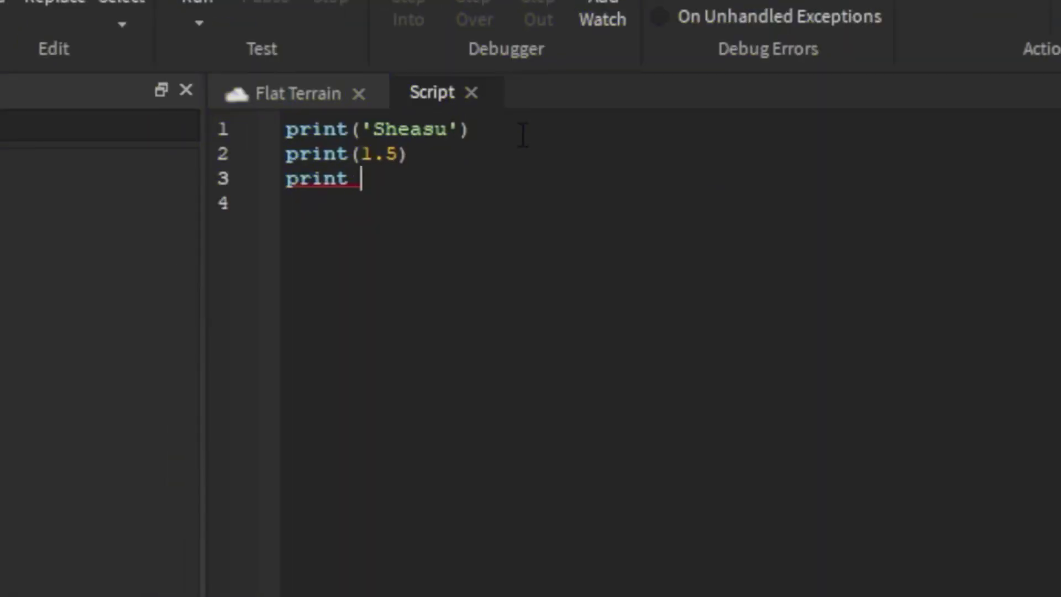
pyautogui.write('true')
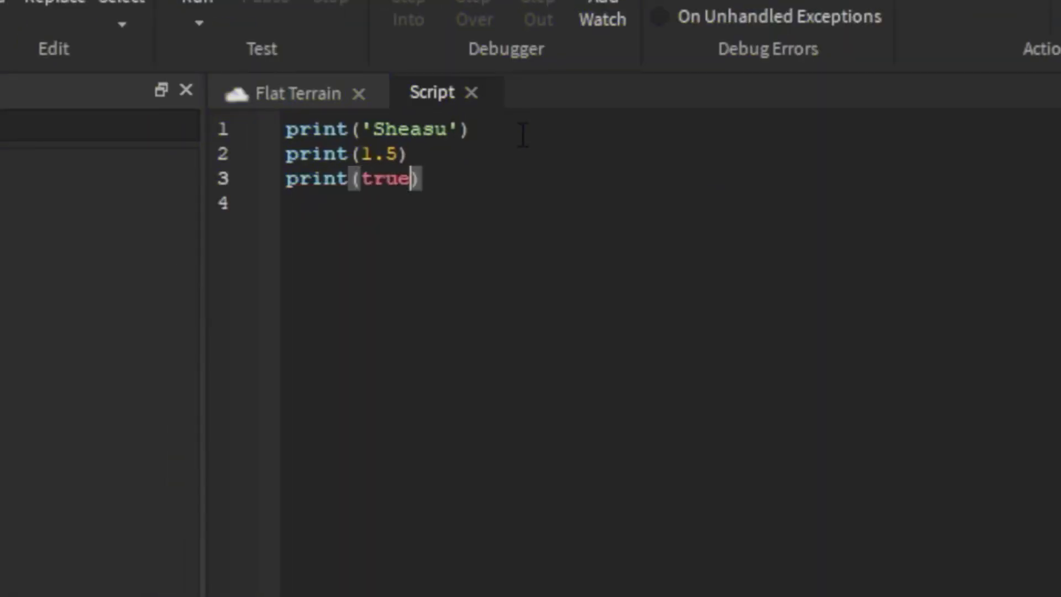
pyautogui.doubleClick(412, 124)
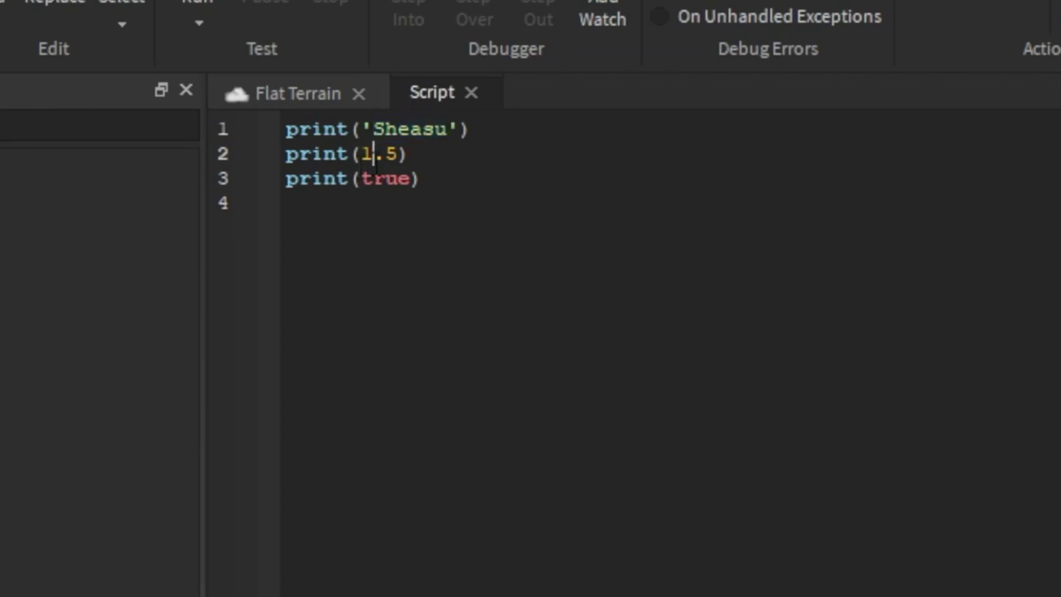
pyautogui.moveTo(353, 178); pyautogui.dragTo(467, 171)
pyautogui.click(469, 157)
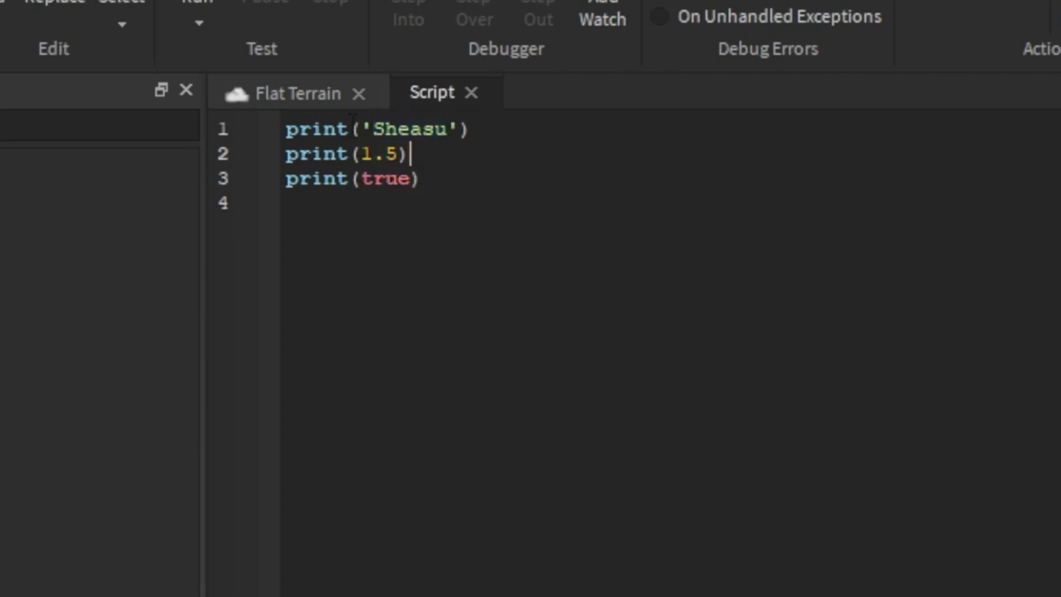
# Step: Add a --Different Values-- comment above the prints and start a new line below them
pyautogui.click(291, 127)
pyautogui.press('Return')
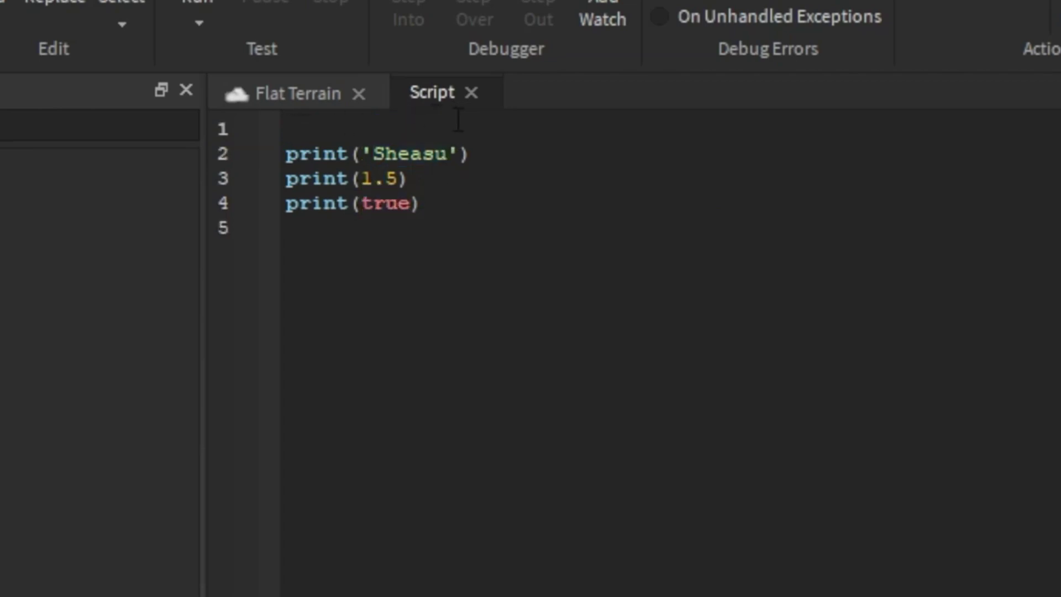
pyautogui.write('--Different Values--')
pyautogui.click(504, 157)
pyautogui.click(442, 227)
pyautogui.click(478, 203)
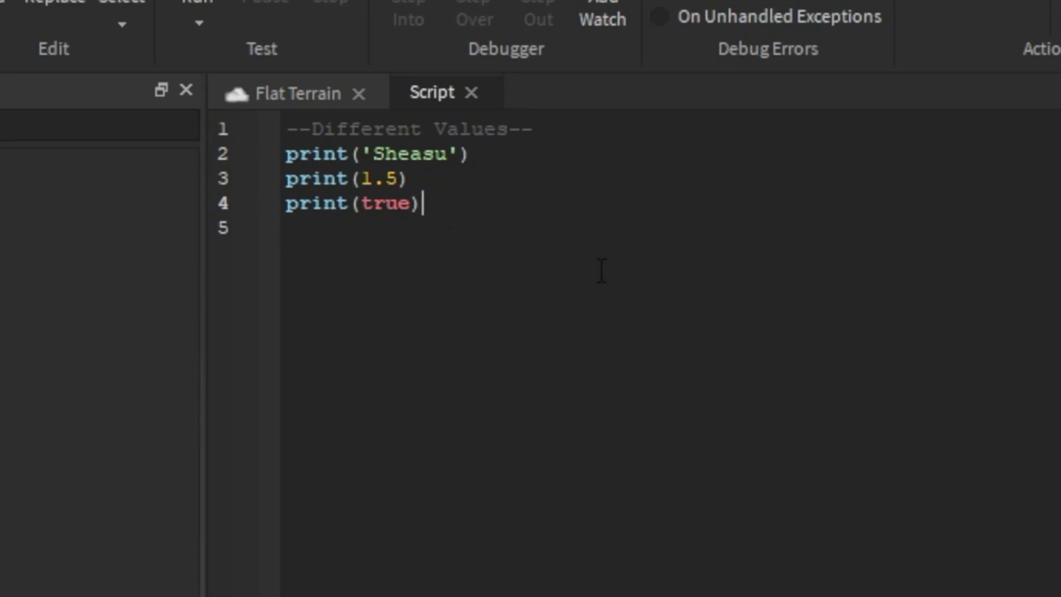
pyautogui.click(472, 177)
pyautogui.click(510, 153)
pyautogui.press('Return')
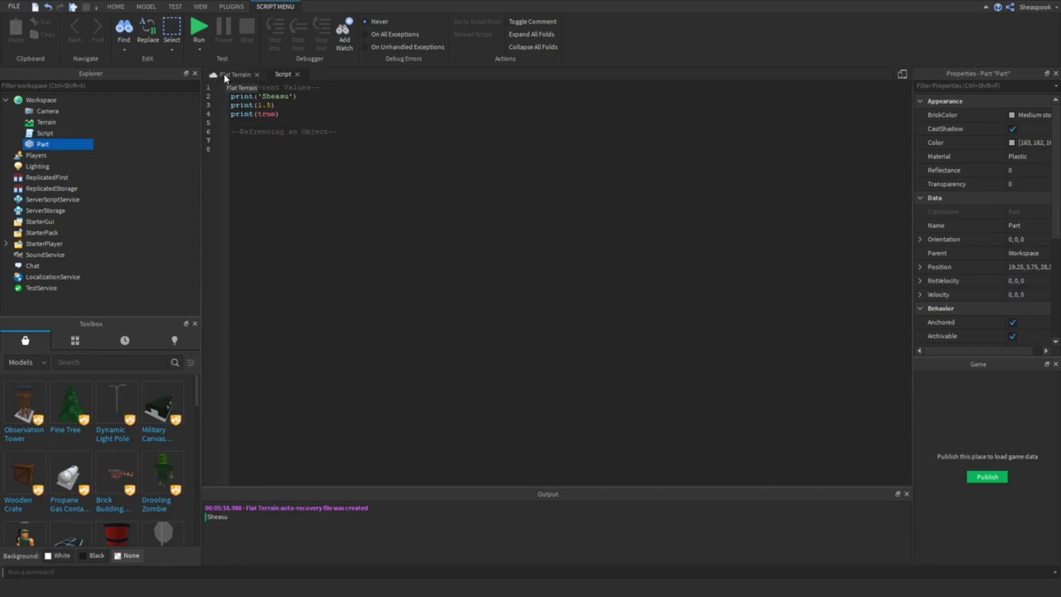
# Step: Turn on the Output window from the VIEW ribbon to see the printed values
pyautogui.click(225, 79)
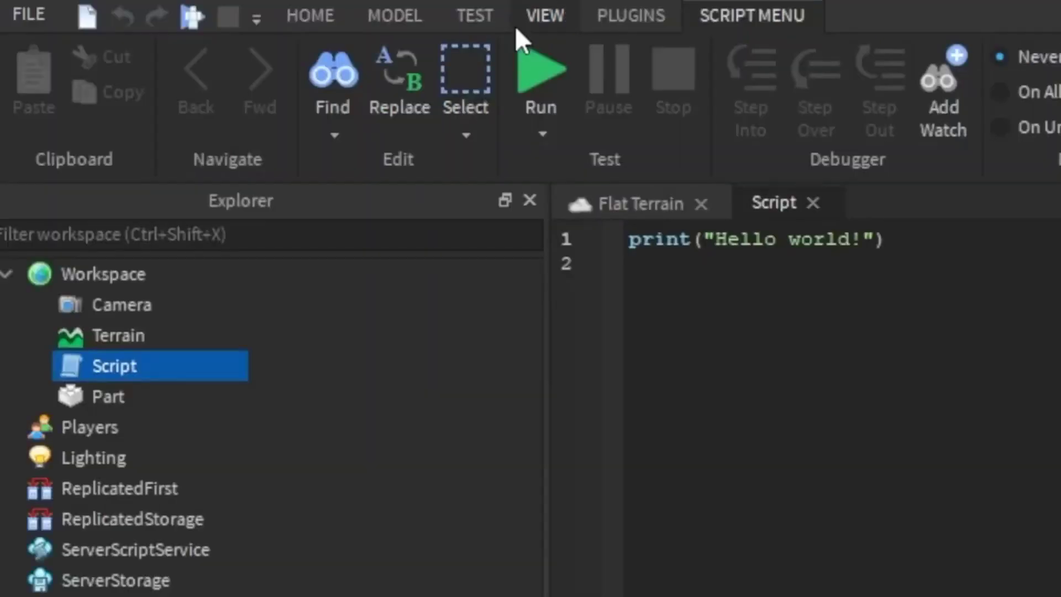
pyautogui.click(549, 12)
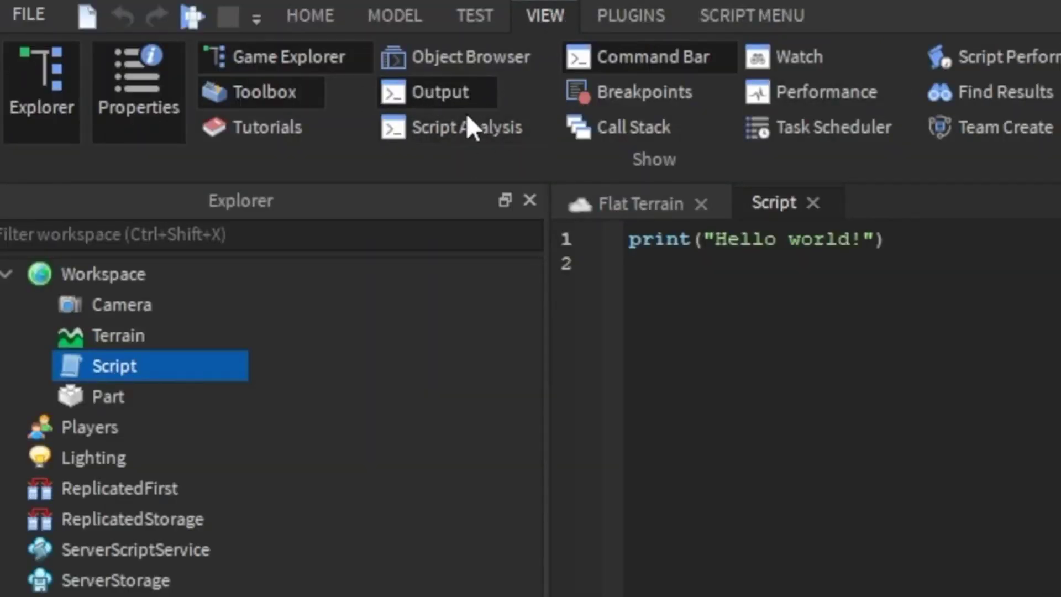
pyautogui.click(393, 91)
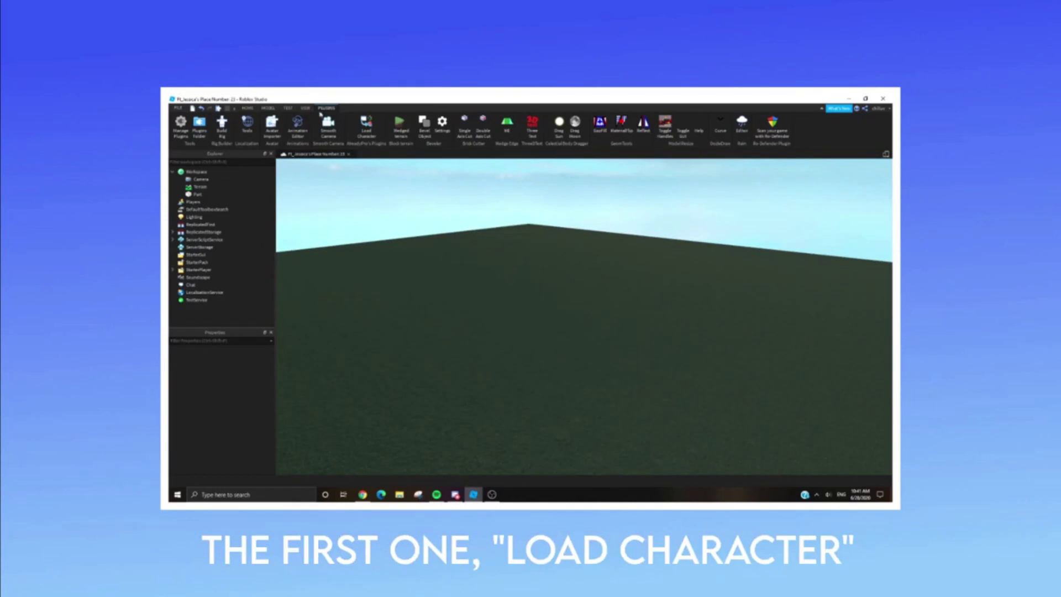
# Step: Round the flat part's corners with the Bevel Object plugin
pyautogui.click(366, 125)
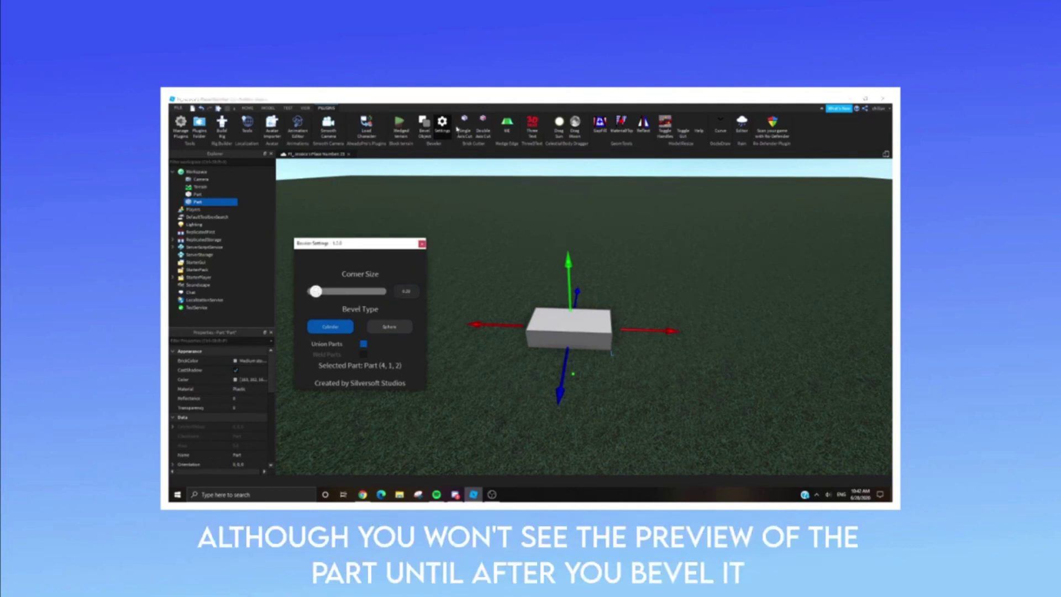
pyautogui.click(427, 133)
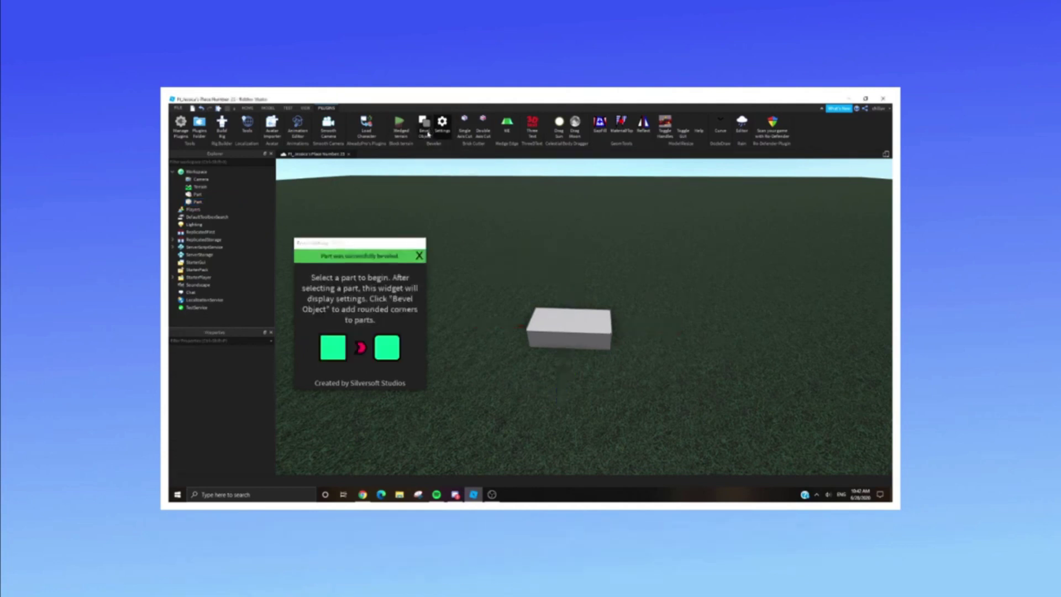
pyautogui.click(421, 242)
pyautogui.moveTo(545, 225); pyautogui.dragTo(545, 224, button='right')
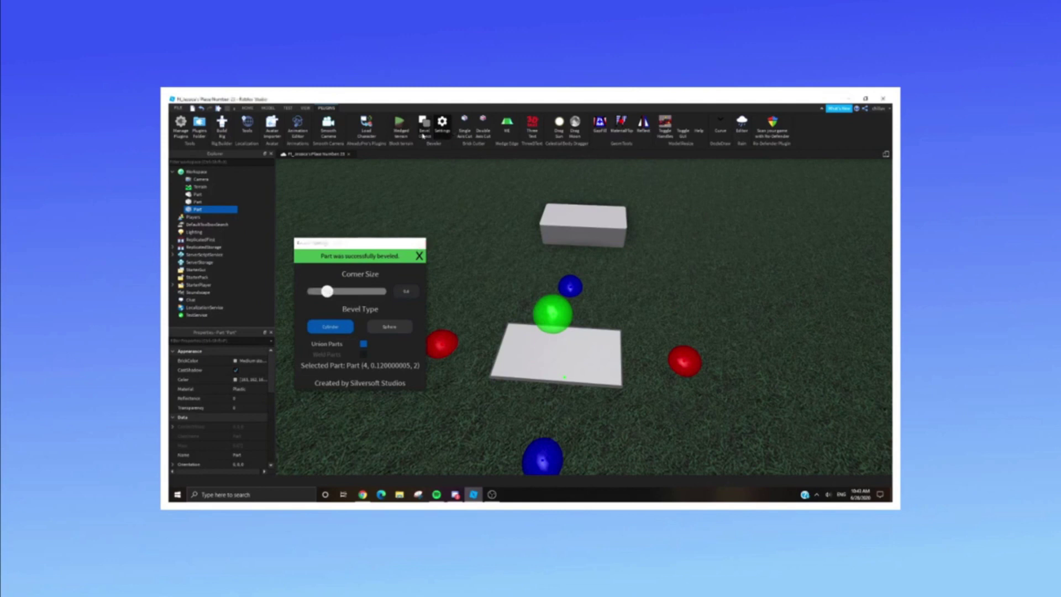
pyautogui.click(515, 259)
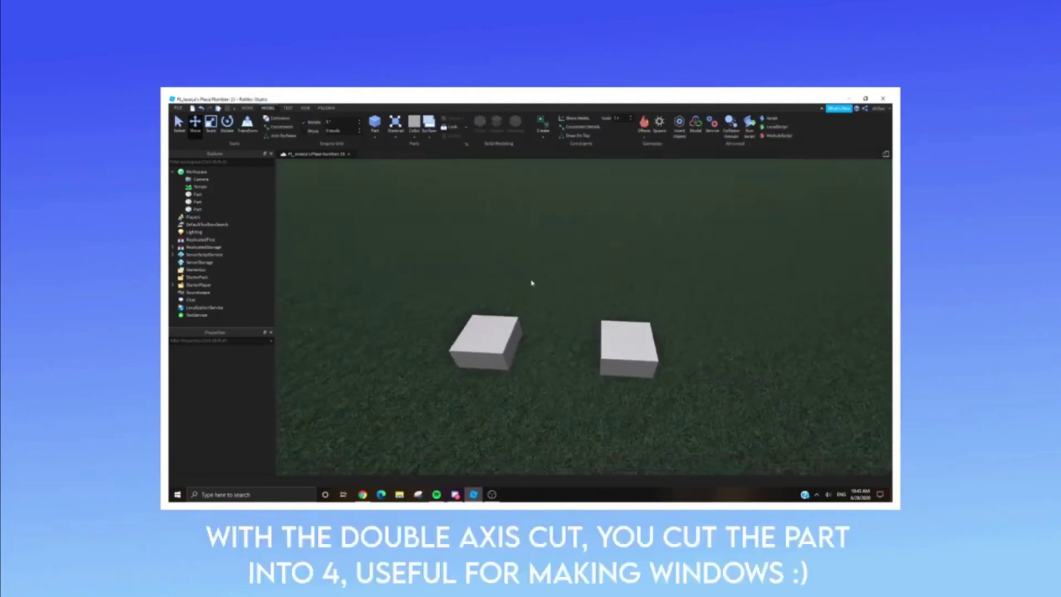
# Step: Cut the left and right cubes into four pieces each with Double Axis Cut
pyautogui.moveTo(531, 283); pyautogui.dragTo(532, 283, button='right')
pyautogui.click(326, 107)
pyautogui.click(480, 122)
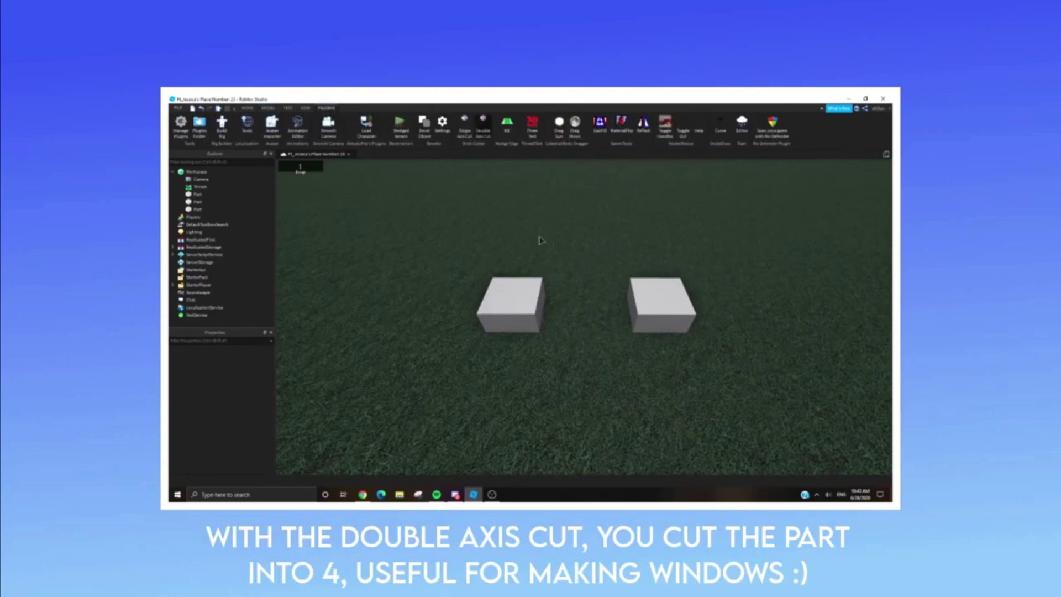
pyautogui.click(511, 292)
pyautogui.moveTo(512, 292); pyautogui.dragTo(512, 292, button='right')
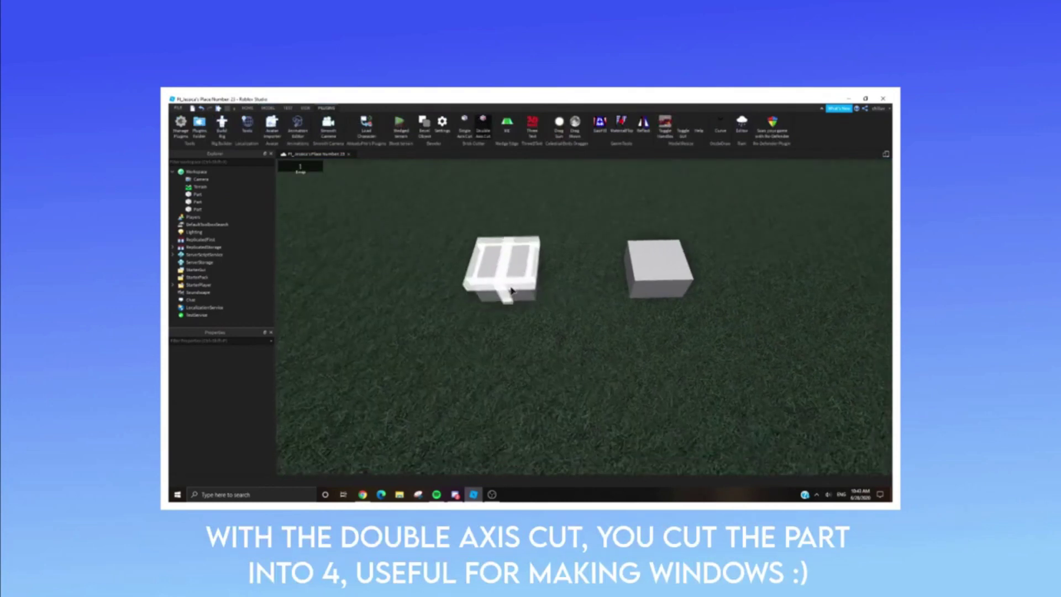
pyautogui.click(656, 259)
pyautogui.click(267, 108)
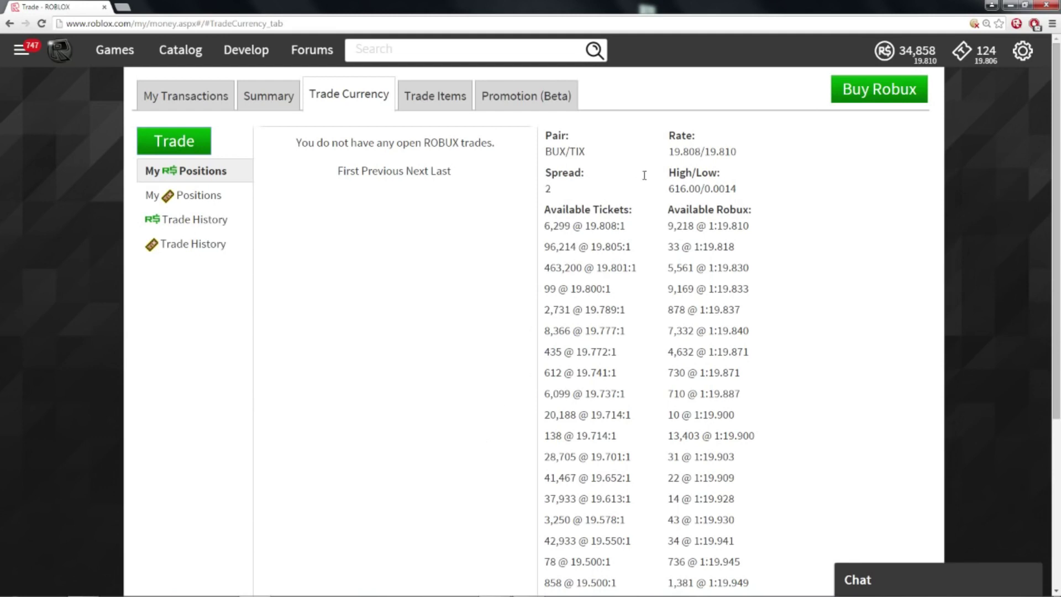
# Step: Check the BUX/TIX rate figures and look at the Tix and Robux open positions
pyautogui.moveTo(544, 133); pyautogui.dragTo(701, 150)
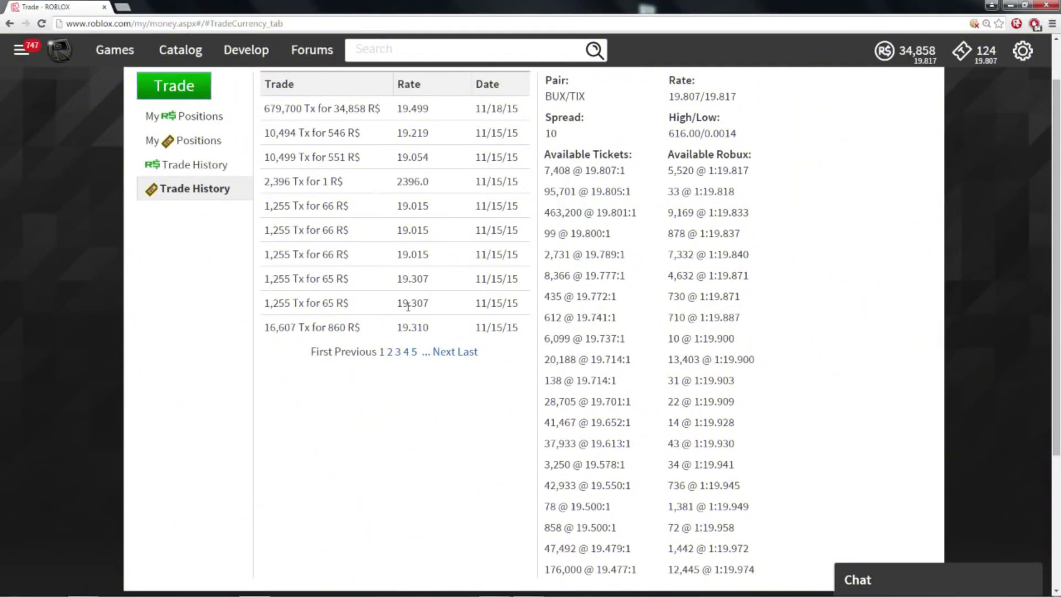
pyautogui.scroll(-1, 409, 308)
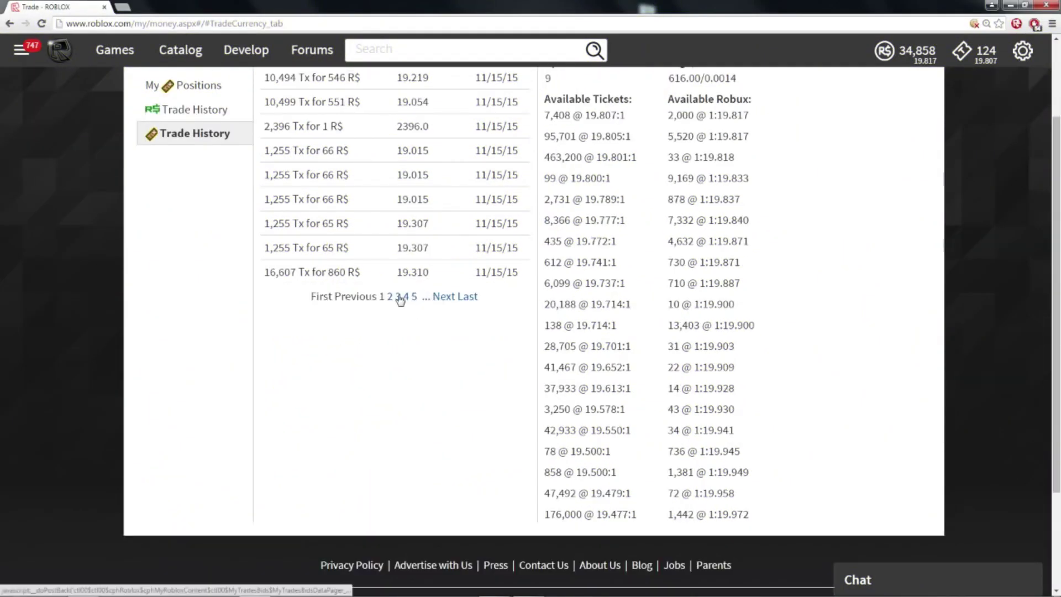
pyautogui.scroll(1, 462, 260)
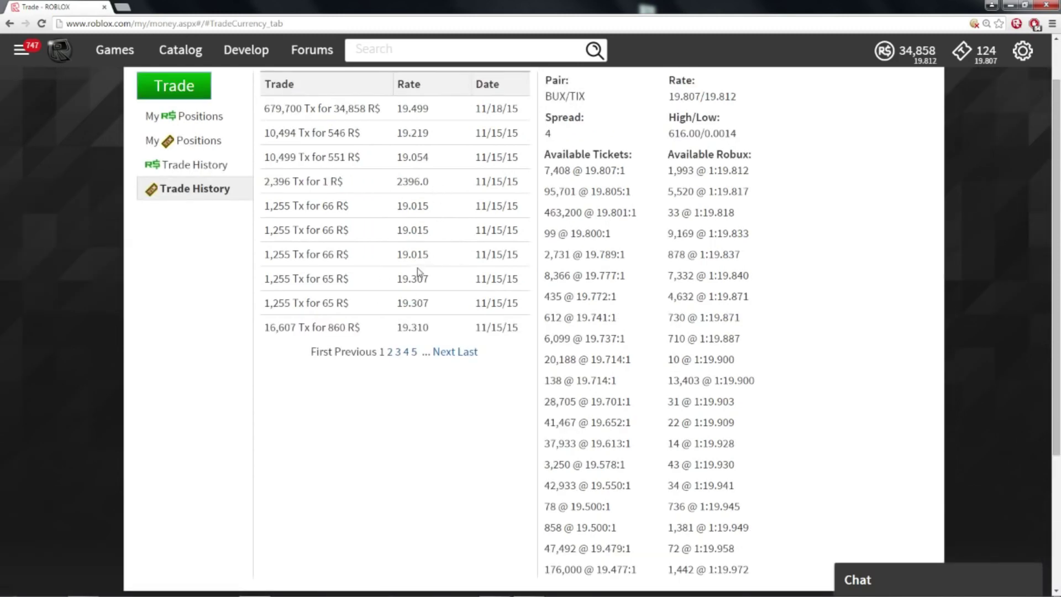
pyautogui.click(188, 141)
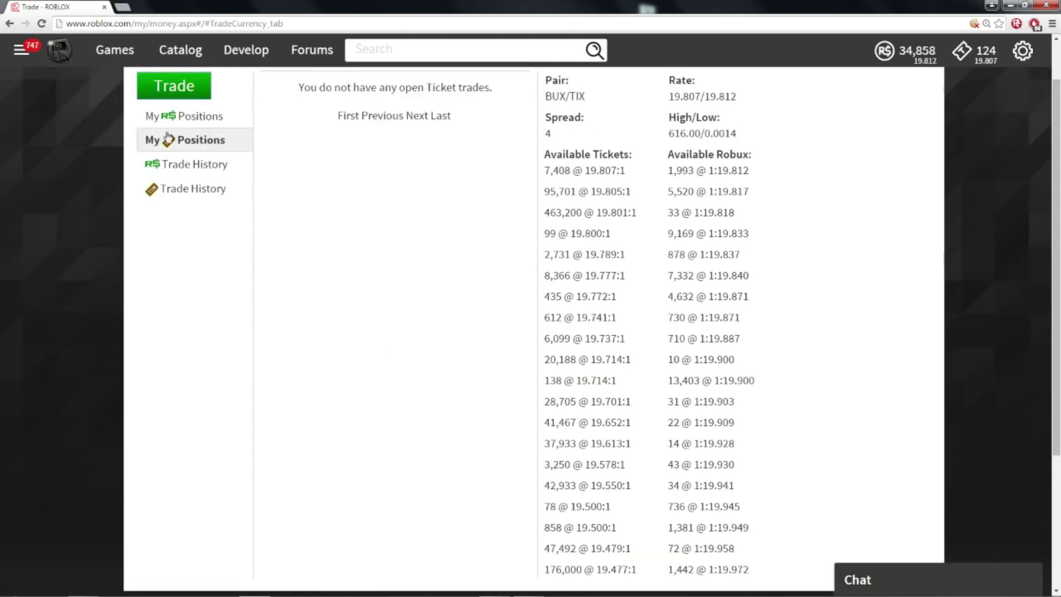
pyautogui.click(191, 116)
pyautogui.scroll(1, 649, 210)
# Step: View the R$ and Tix trade histories, then reload the Trade Currency page
pyautogui.click(188, 164)
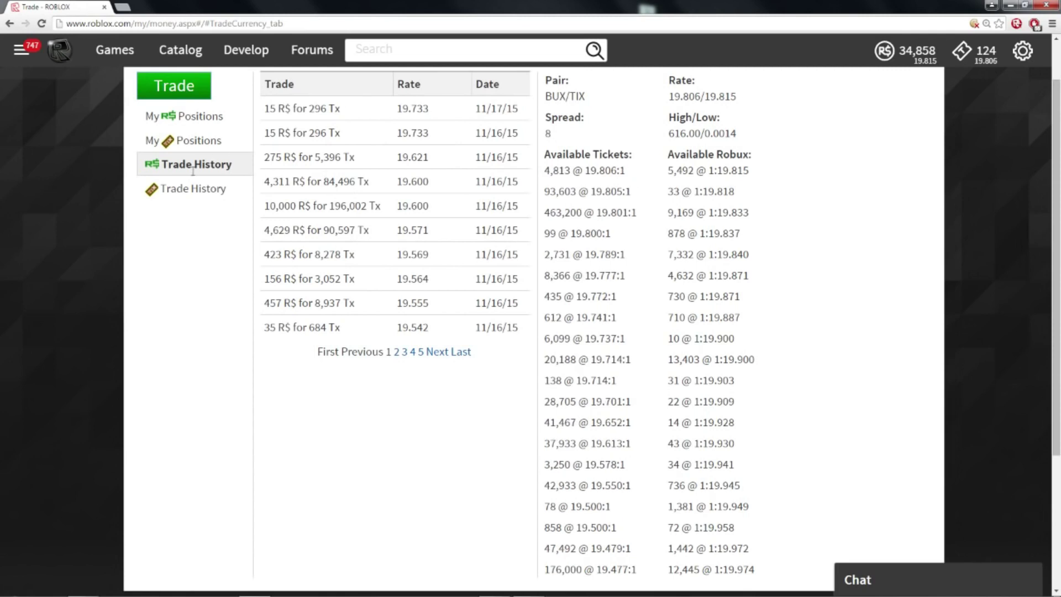
pyautogui.click(183, 192)
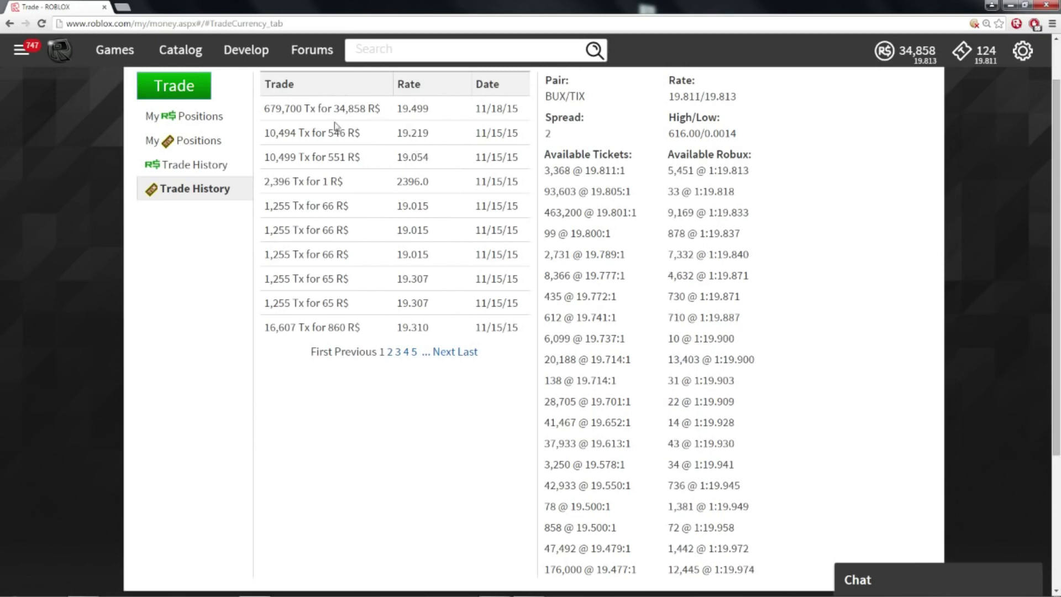
pyautogui.press('F5')
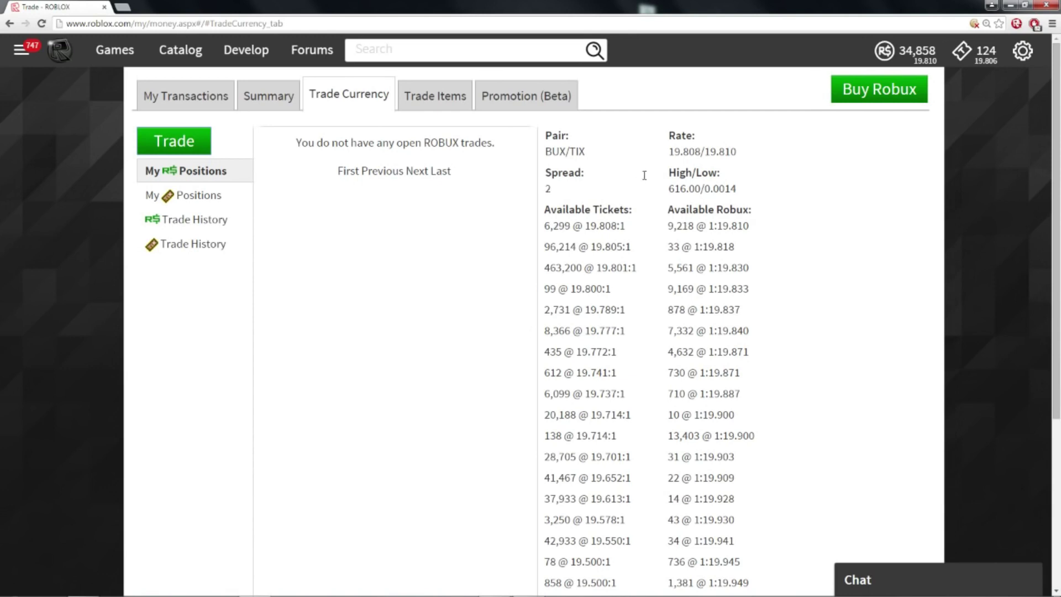
pyautogui.tripleClick(682, 144)
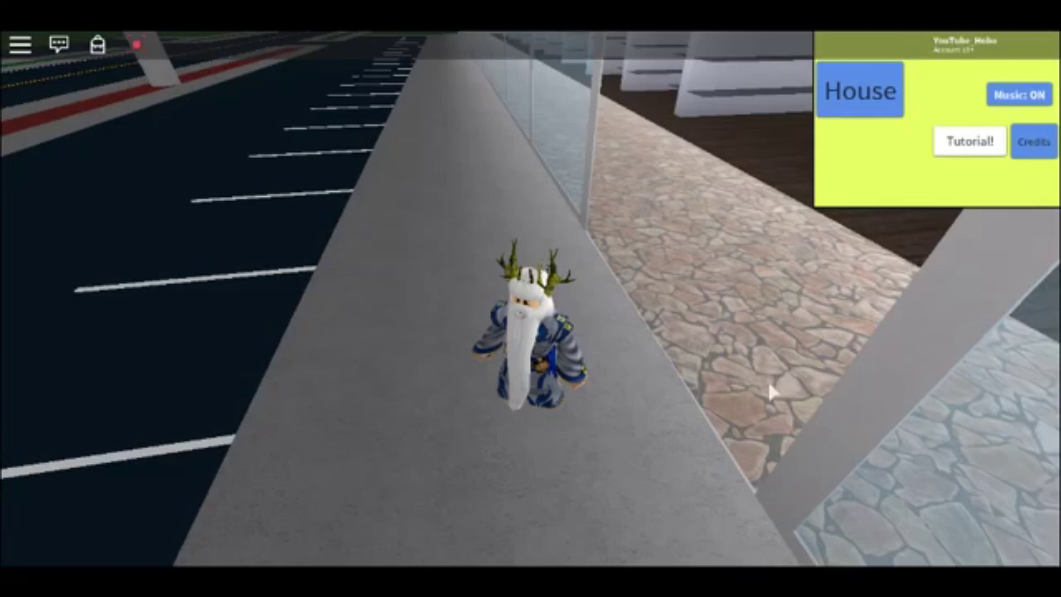
# Step: Walk the avatar down the stone path, through the parking lot and across the road to the white building
pyautogui.press('Escape')
pyautogui.press('Escape')
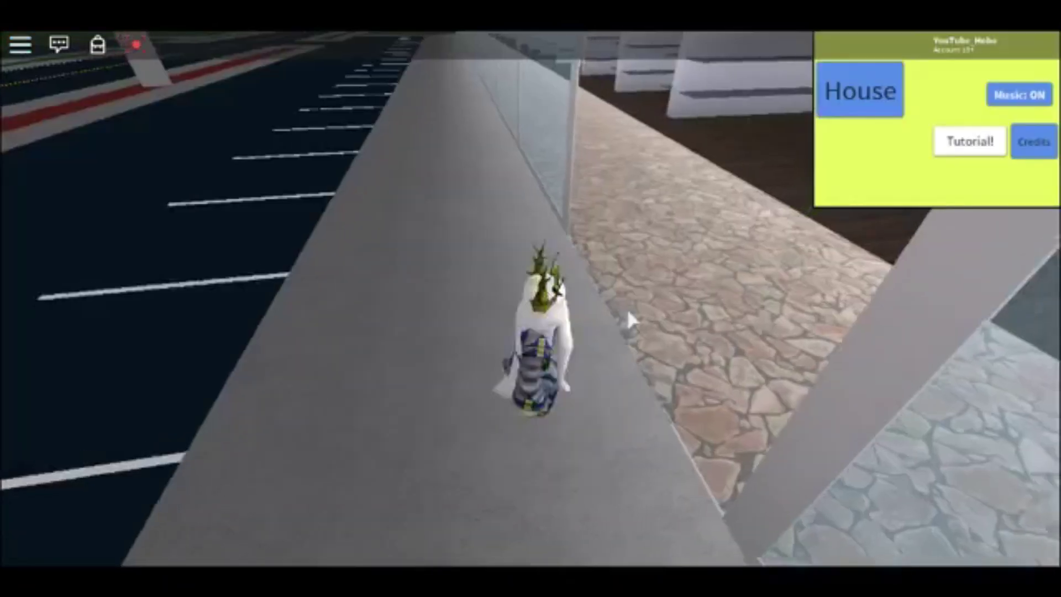
pyautogui.press('d')
pyautogui.press('w')
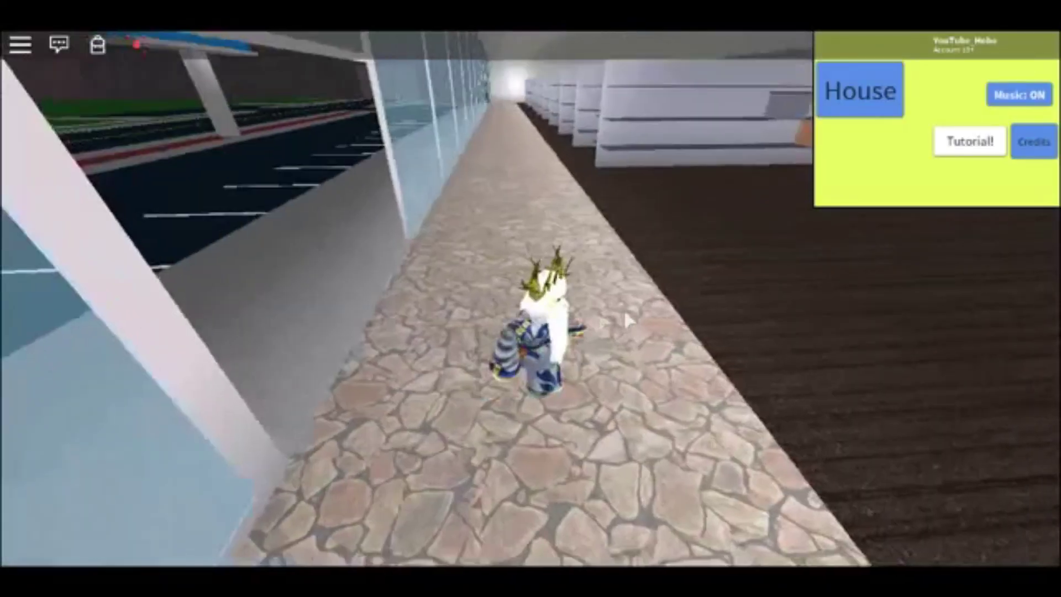
pyautogui.press('a')
pyautogui.press('w')
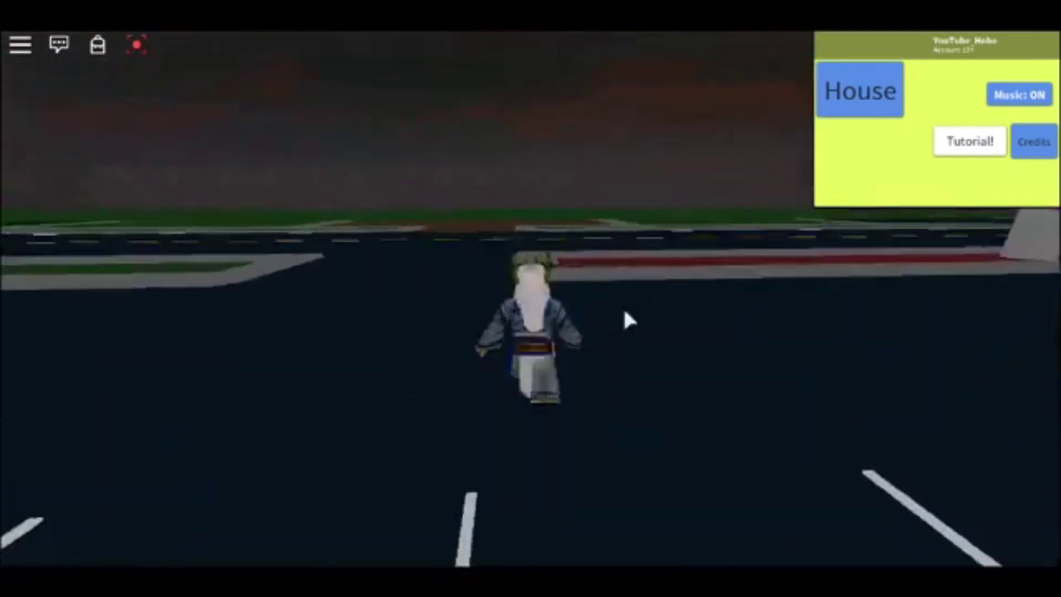
pyautogui.press('w')
pyautogui.press('s')
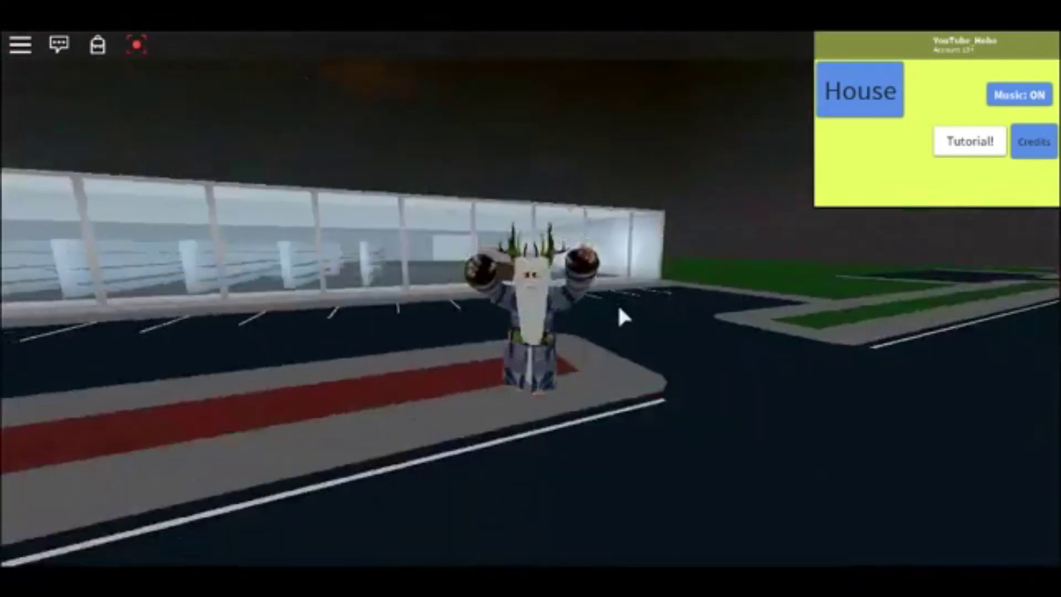
pyautogui.press('w')
pyautogui.press('d')
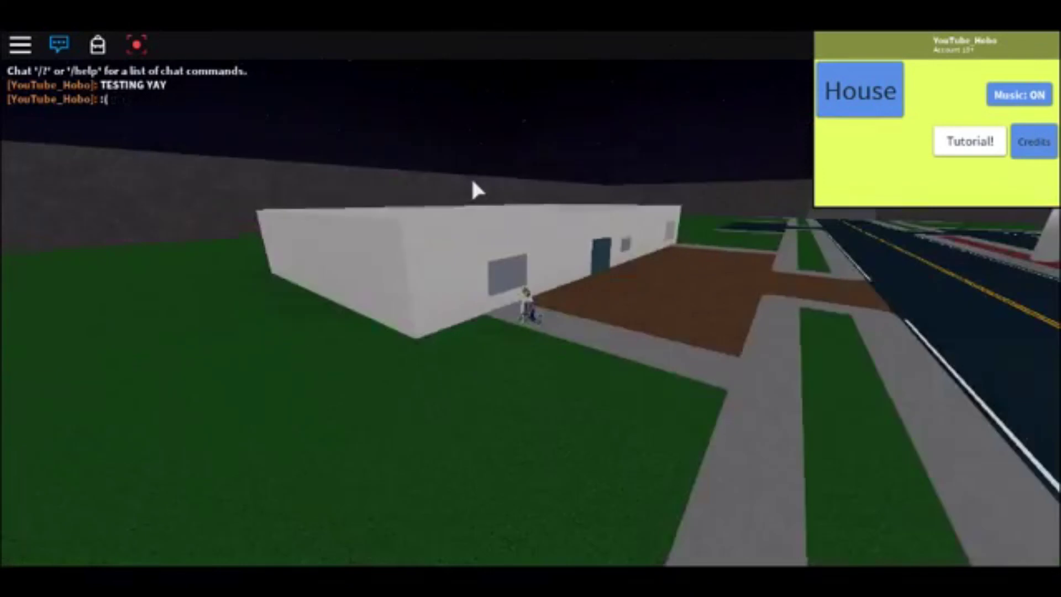
# Step: Add orange lines, a regular roof and a double door to the house, then walk inside
pyautogui.click(860, 104)
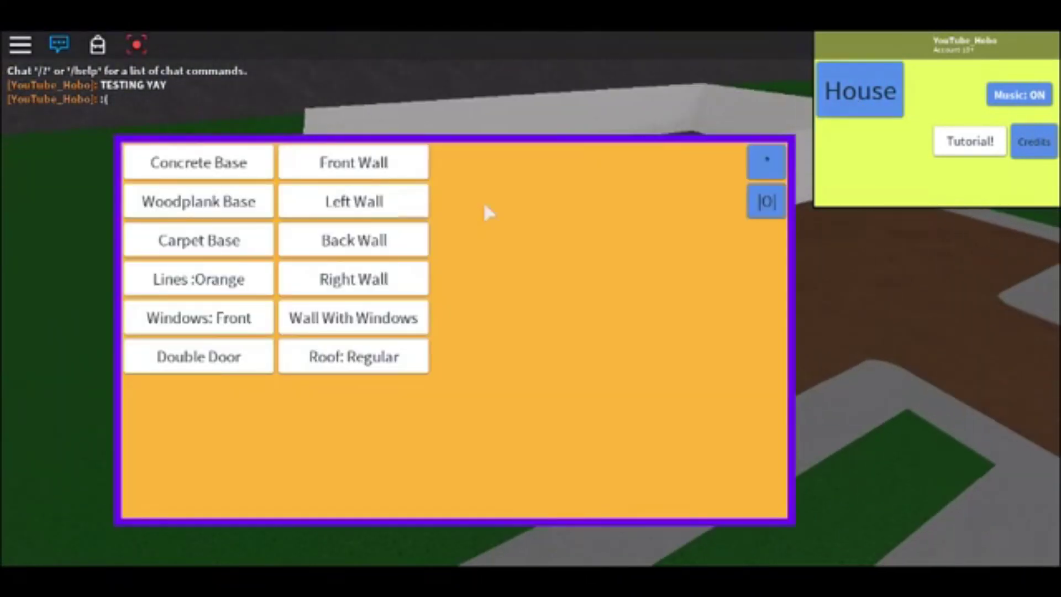
pyautogui.press('w')
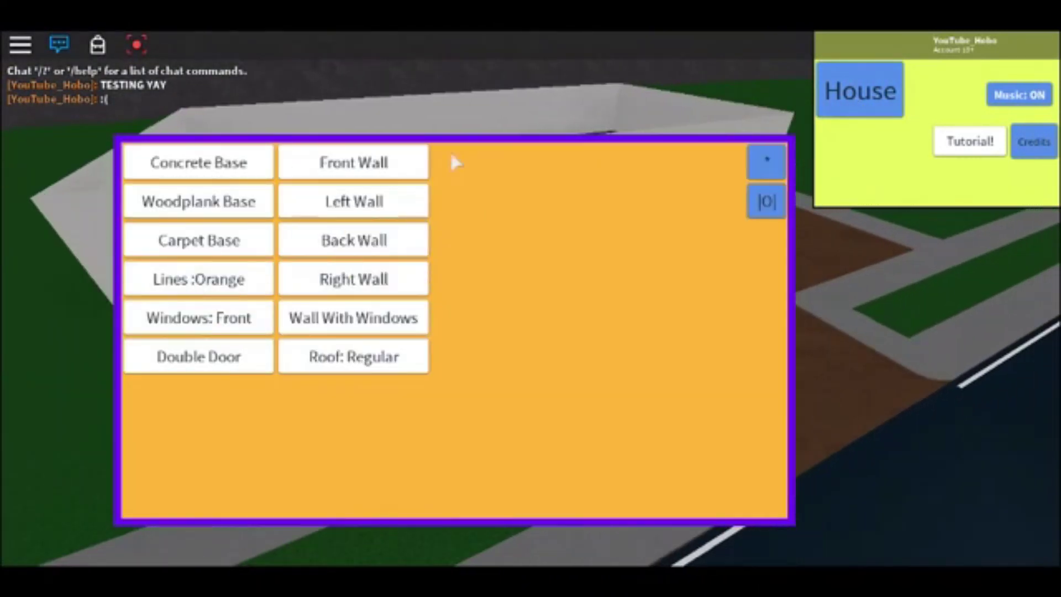
pyautogui.click(860, 90)
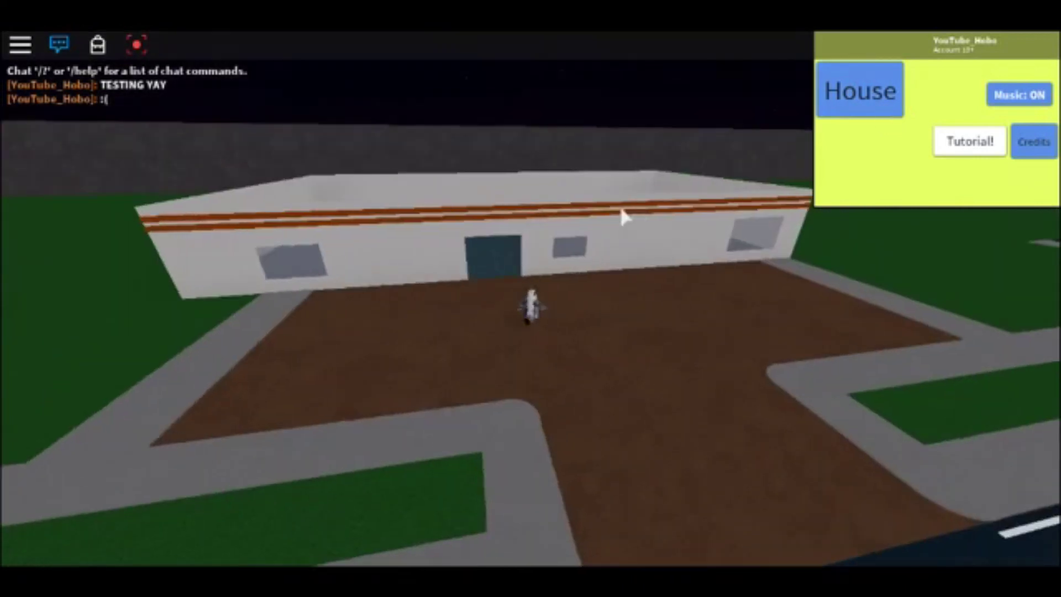
pyautogui.press('w')
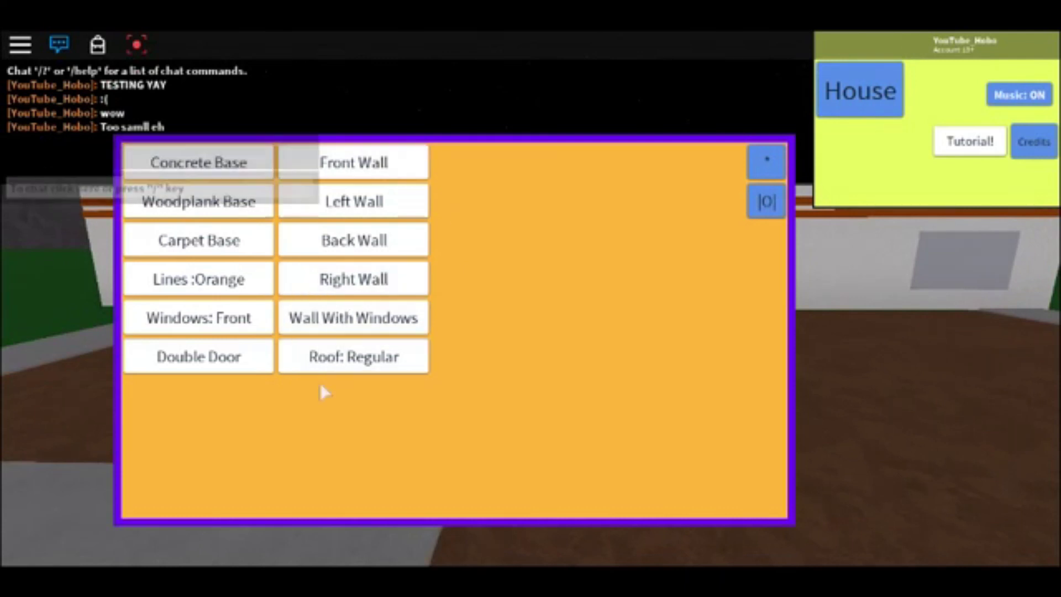
pyautogui.click(884, 89)
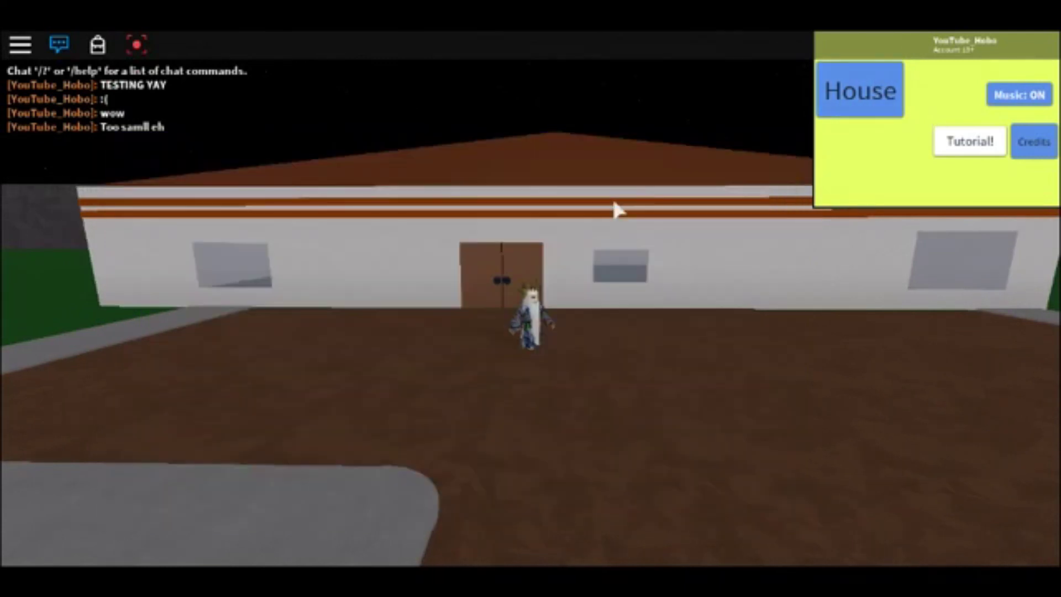
pyautogui.press('w')
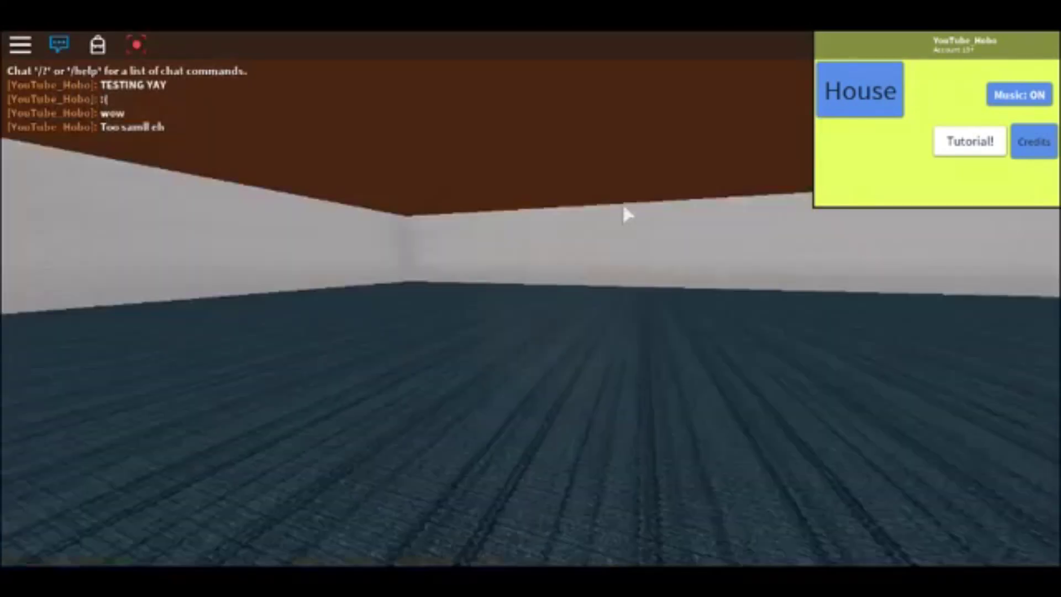
# Step: Switch the house floor between concrete, wood plank and carpet bases
pyautogui.scroll(-5, 528, 294)
pyautogui.click(868, 97)
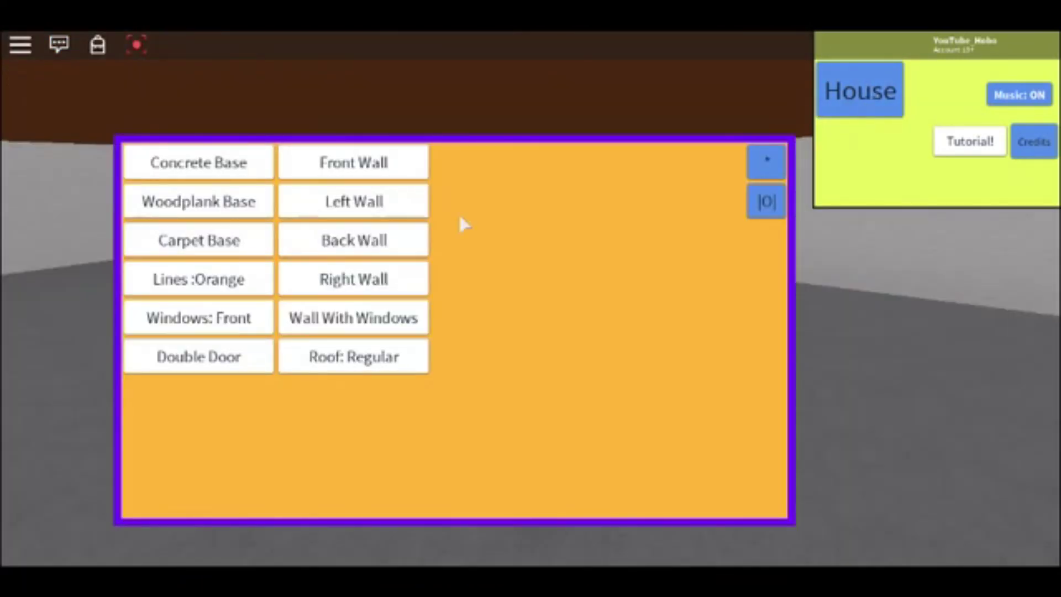
pyautogui.click(860, 91)
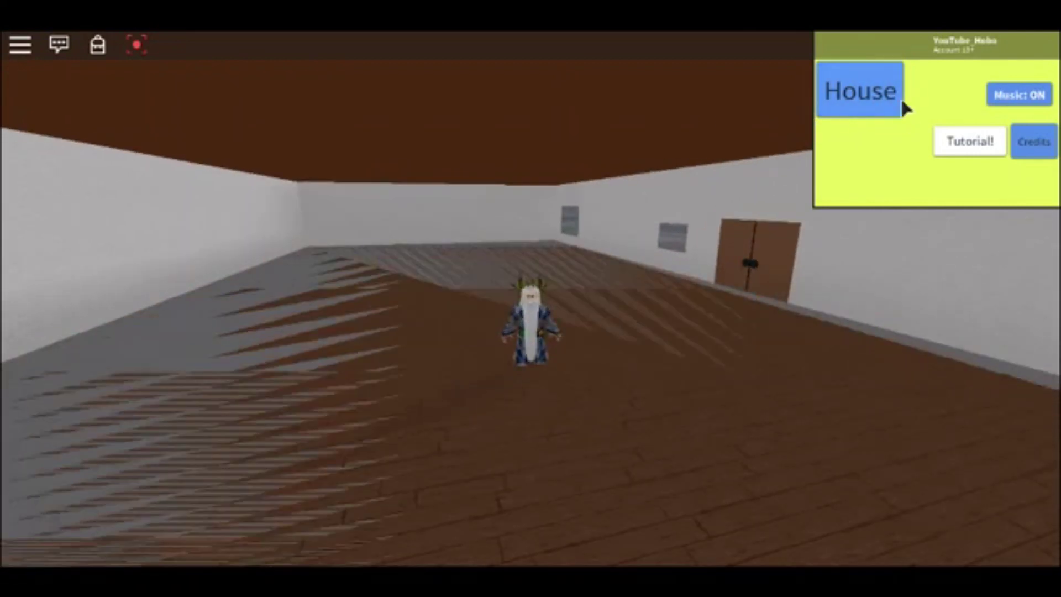
pyautogui.click(873, 94)
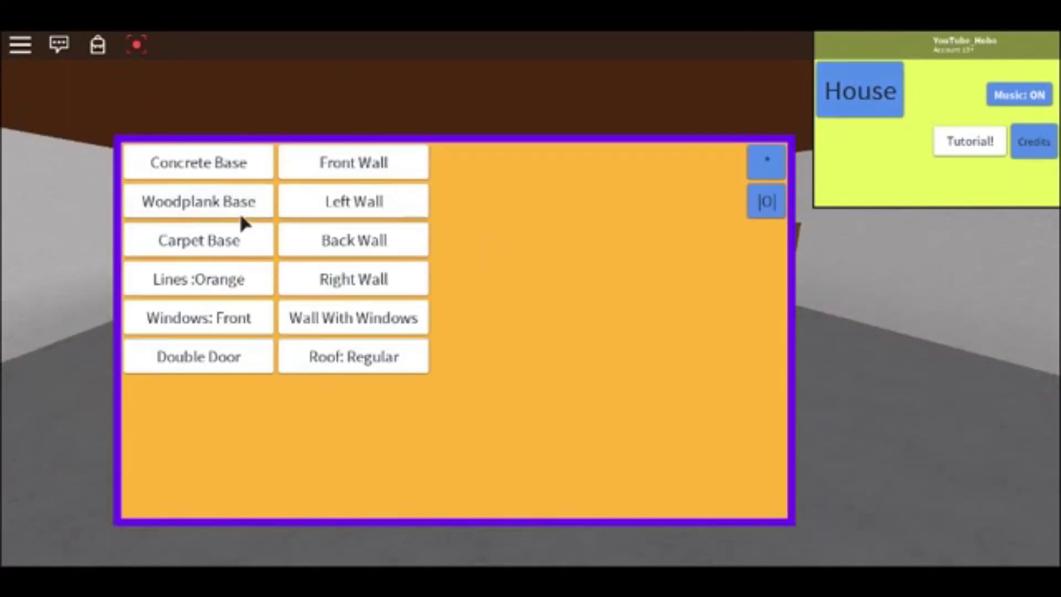
pyautogui.click(830, 101)
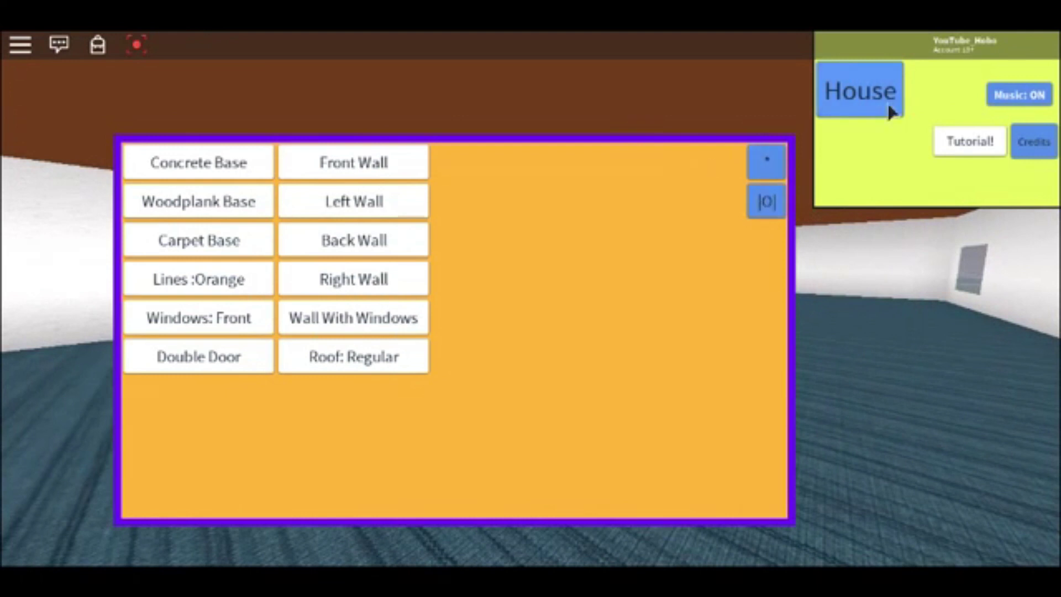
# Step: Walk into the glass store and pick up the grey VERNIO Case from the shelf
pyautogui.click(890, 109)
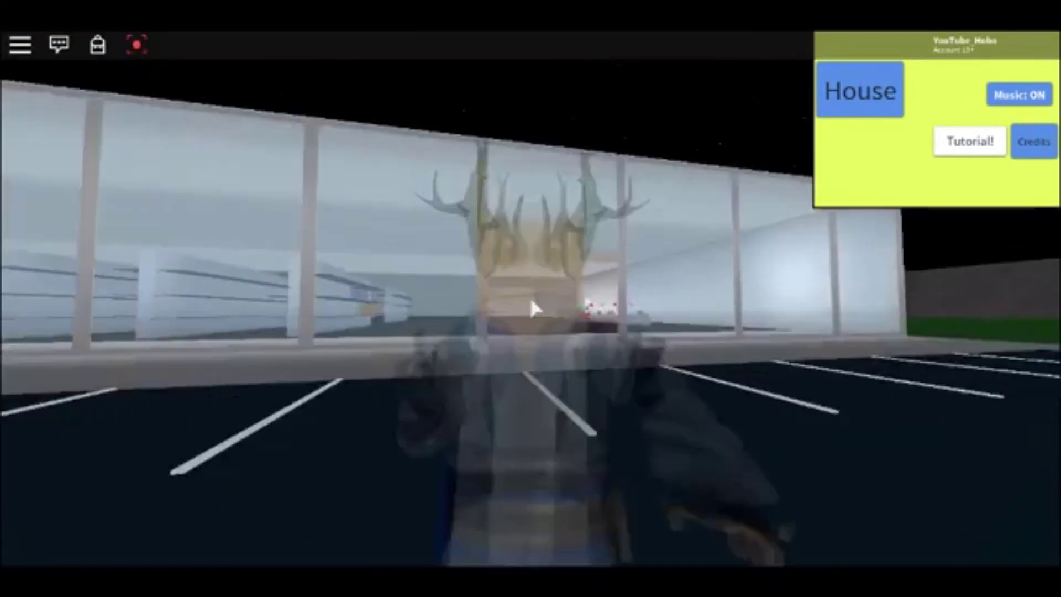
pyautogui.press('w')
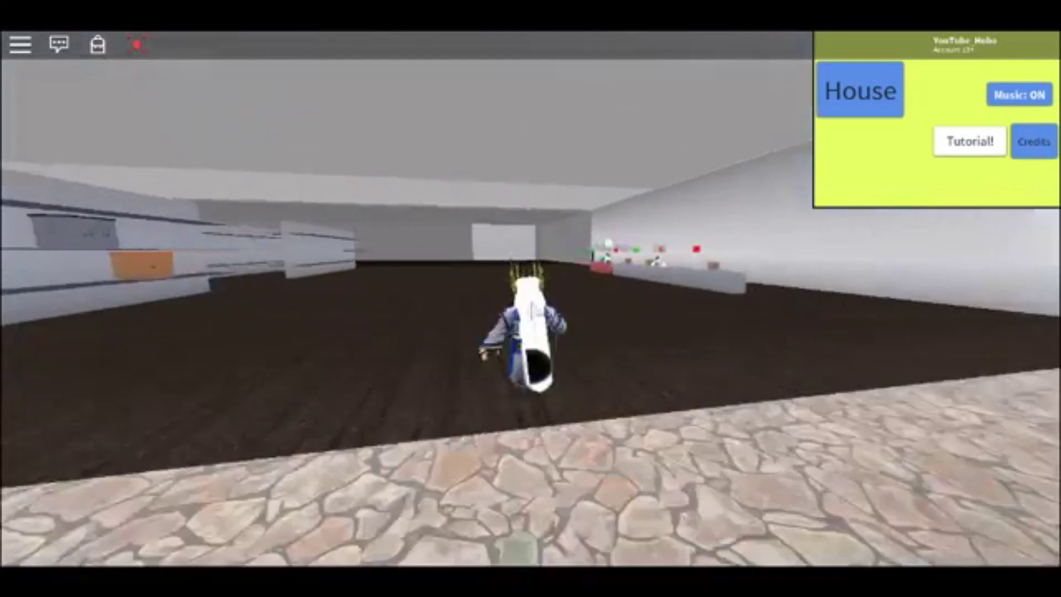
pyautogui.press('a')
pyautogui.press('w')
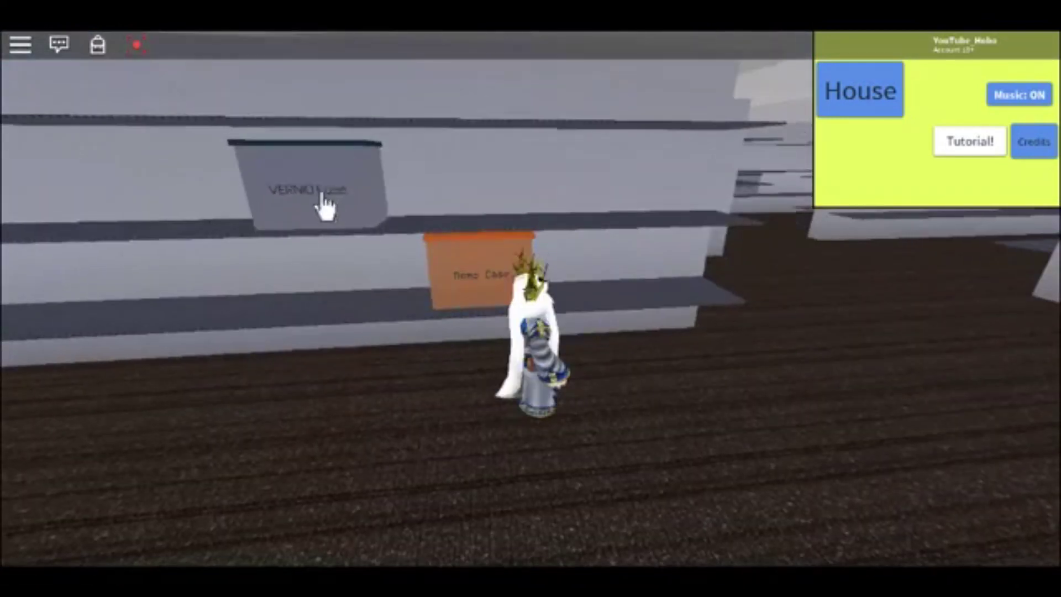
pyautogui.click(312, 166)
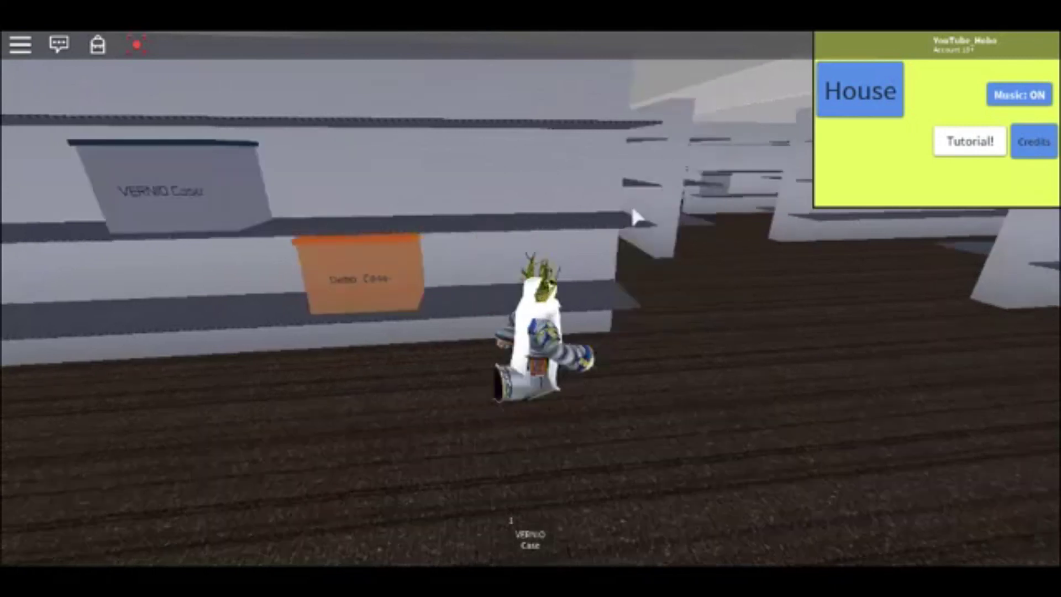